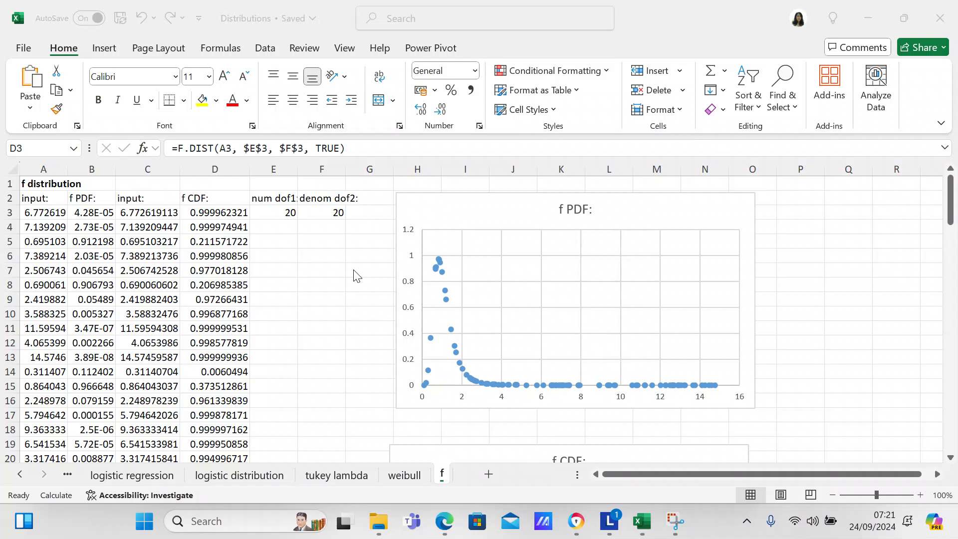
# - Examine the random input, f PDF and f CDF formulas in row 3 and view the f CDF chart
pyautogui.click(52, 211)
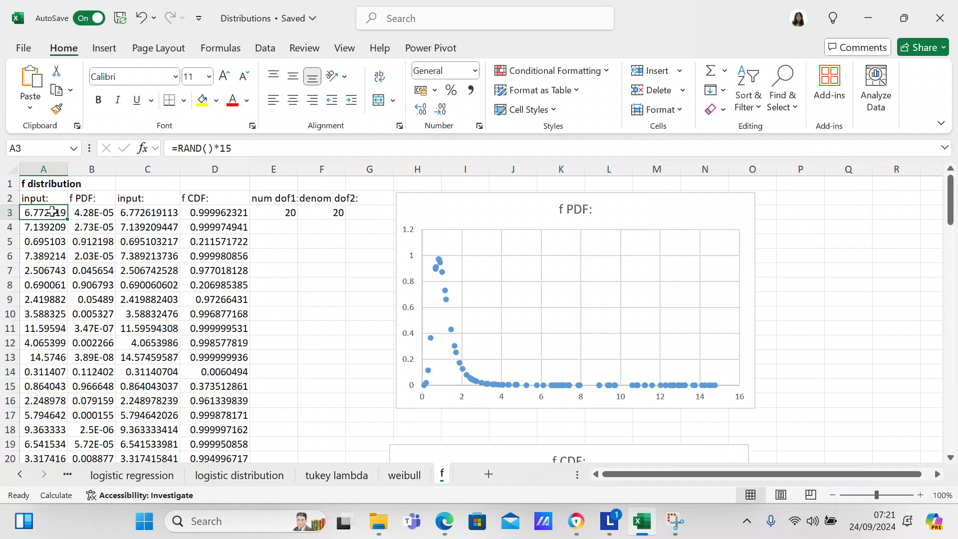
pyautogui.click(91, 213)
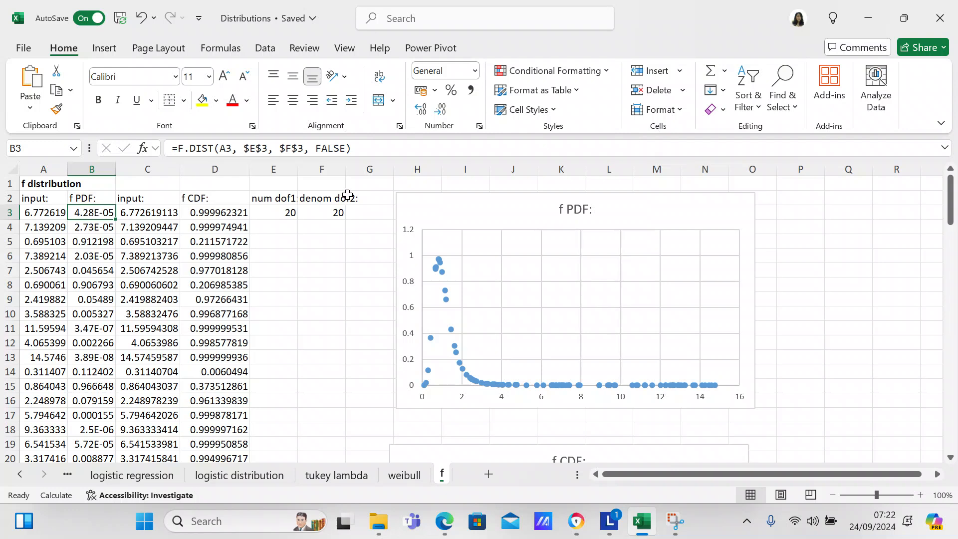
pyautogui.click(327, 268)
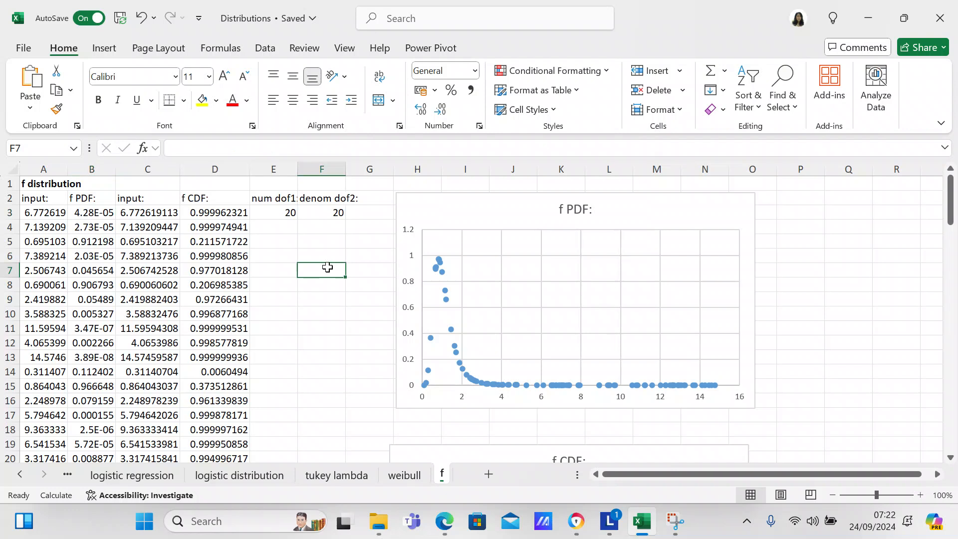
pyautogui.click(227, 212)
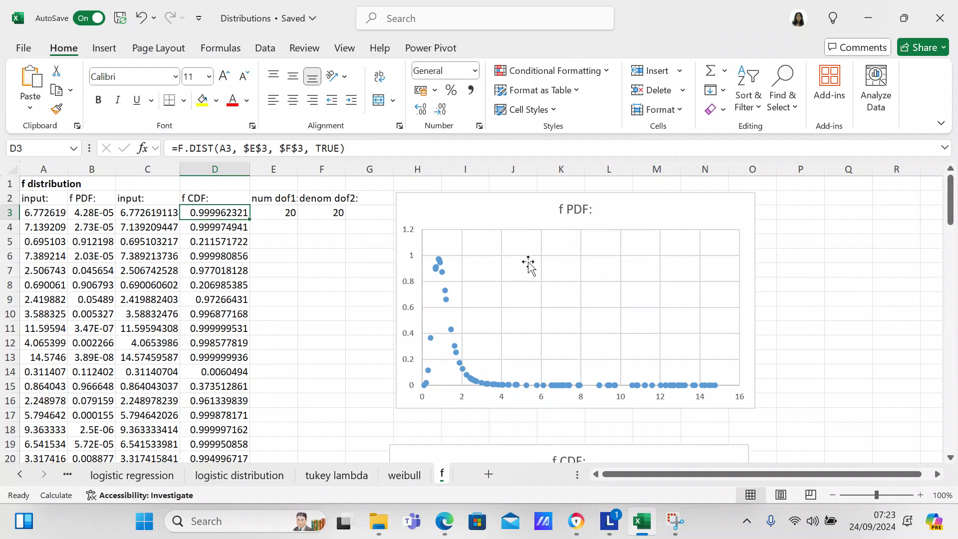
pyautogui.moveTo(951, 222); pyautogui.dragTo(947, 267)
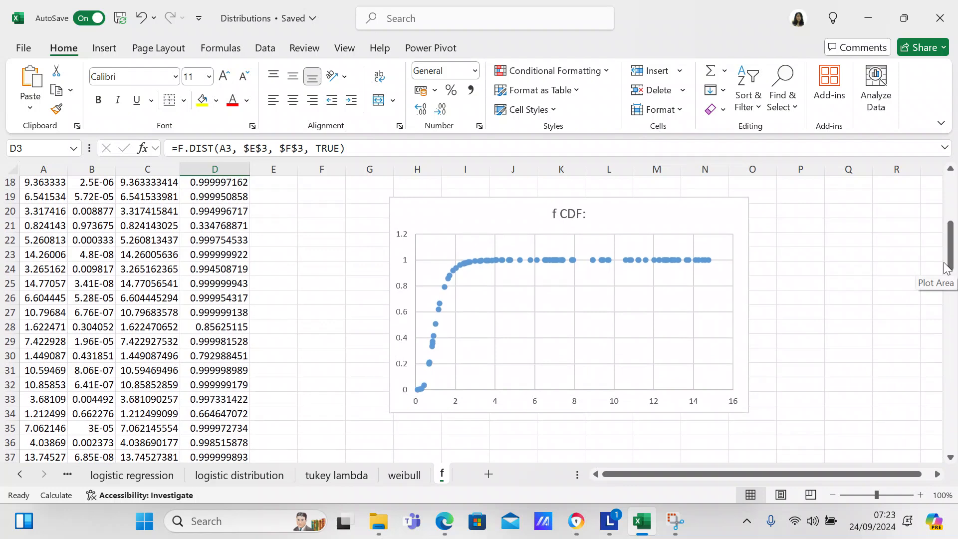
pyautogui.moveTo(946, 265); pyautogui.dragTo(953, 223)
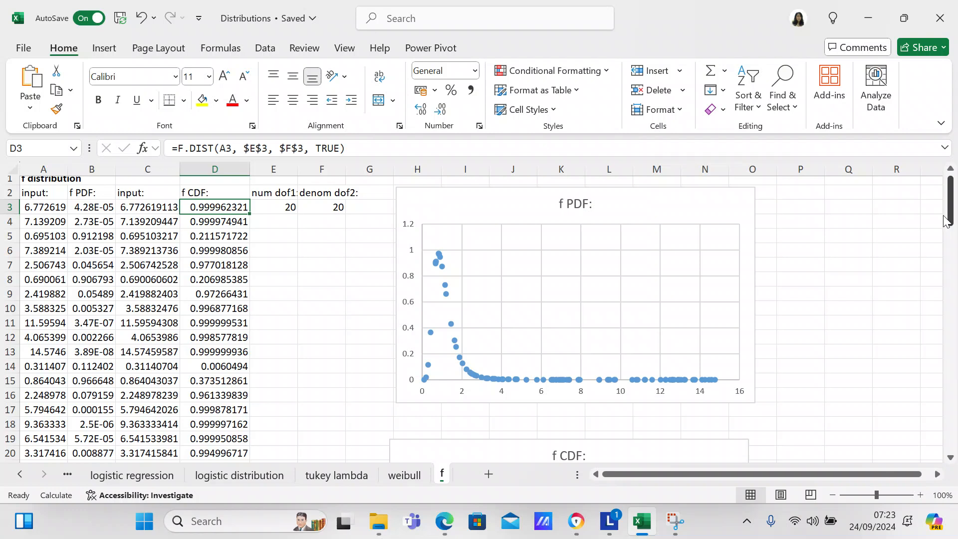
# - Set the numerator degrees of freedom in cell E3 to 15
pyautogui.click(286, 209)
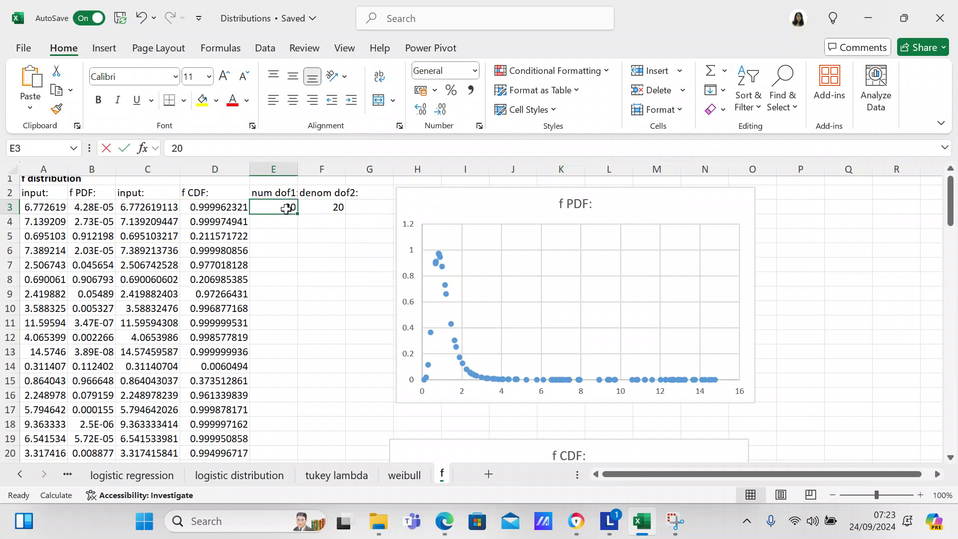
pyautogui.write('15')
pyautogui.press('Return')
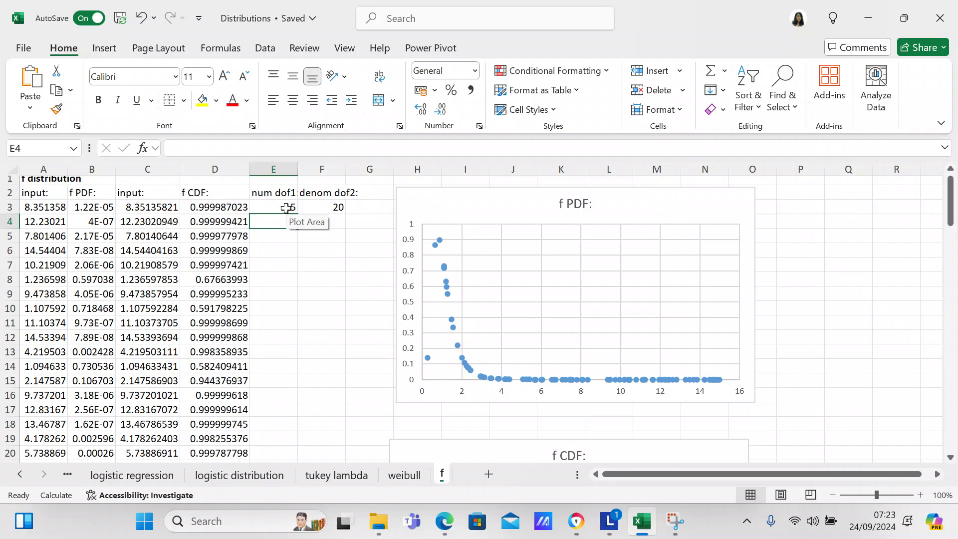
# - Set the numerator degrees of freedom in cell E3 to 30
pyautogui.click(283, 204)
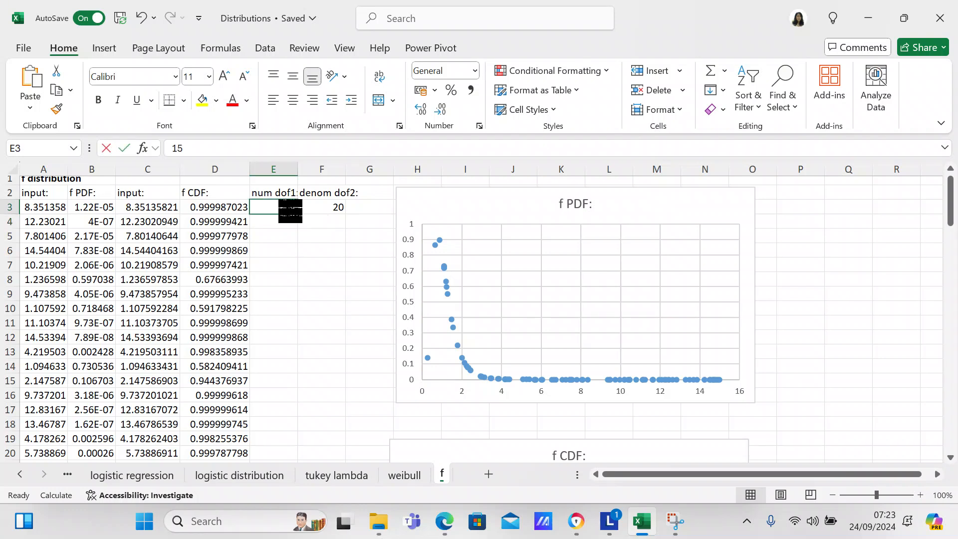
pyautogui.write('30')
pyautogui.press('Return')
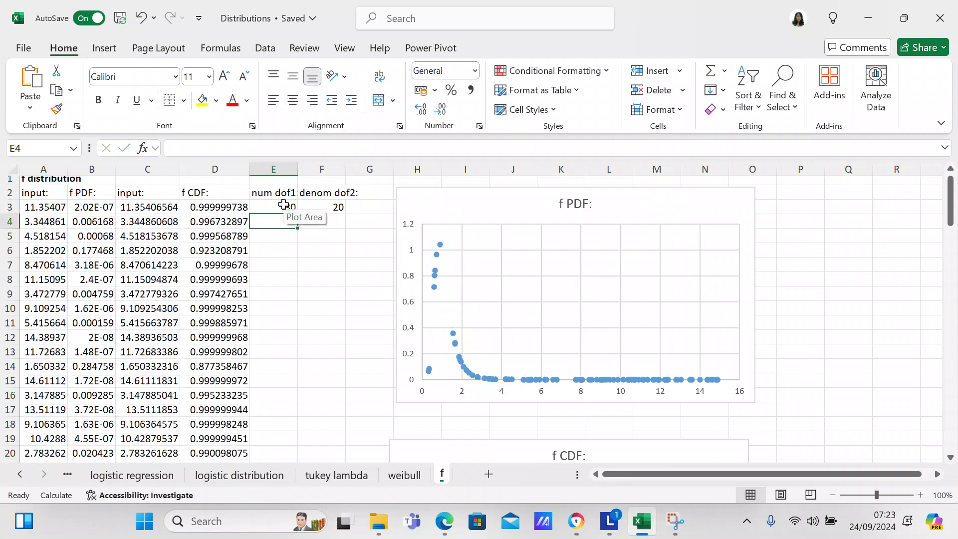
# - Set the numerator degrees of freedom in E3 to 20 and the denominator degrees of freedom in F3 to 10
pyautogui.doubleClick(283, 206)
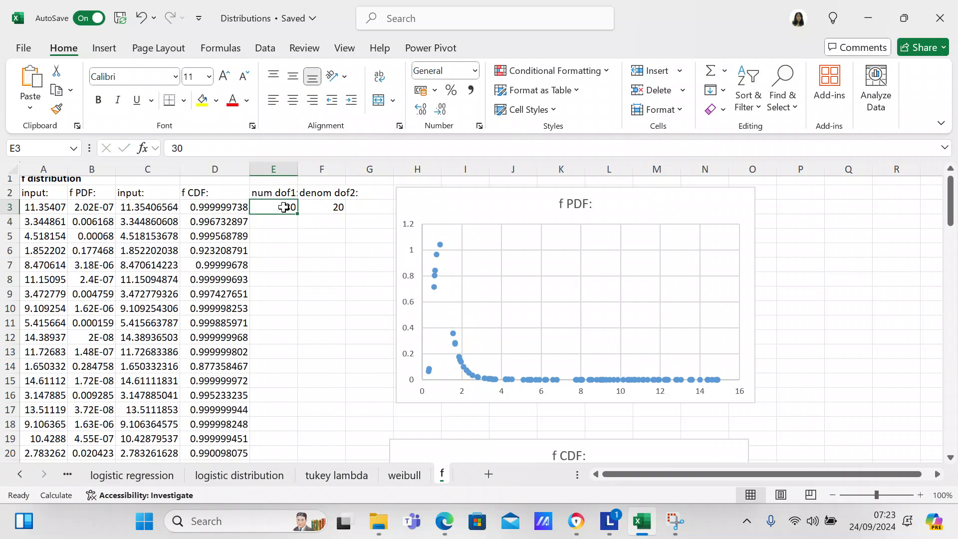
pyautogui.press('Return')
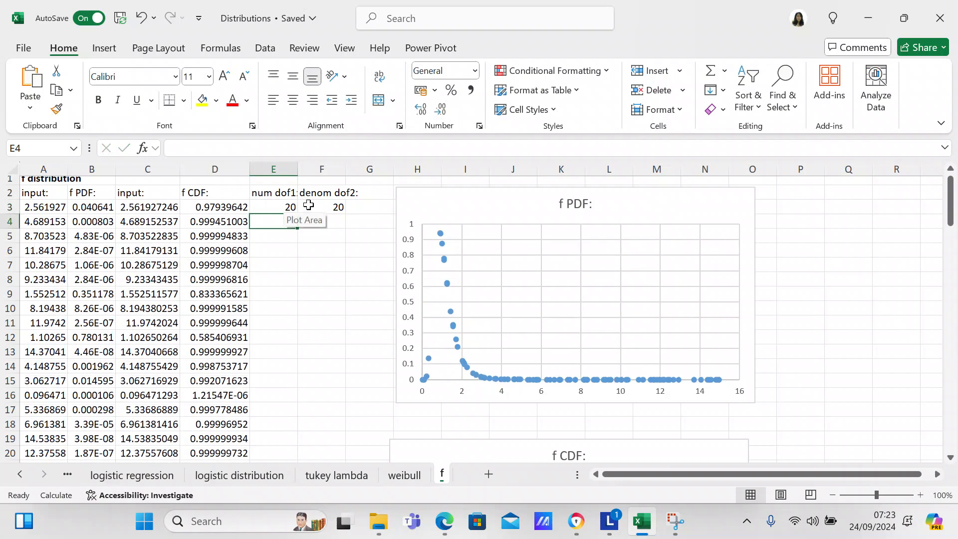
pyautogui.click(331, 207)
pyautogui.write('10')
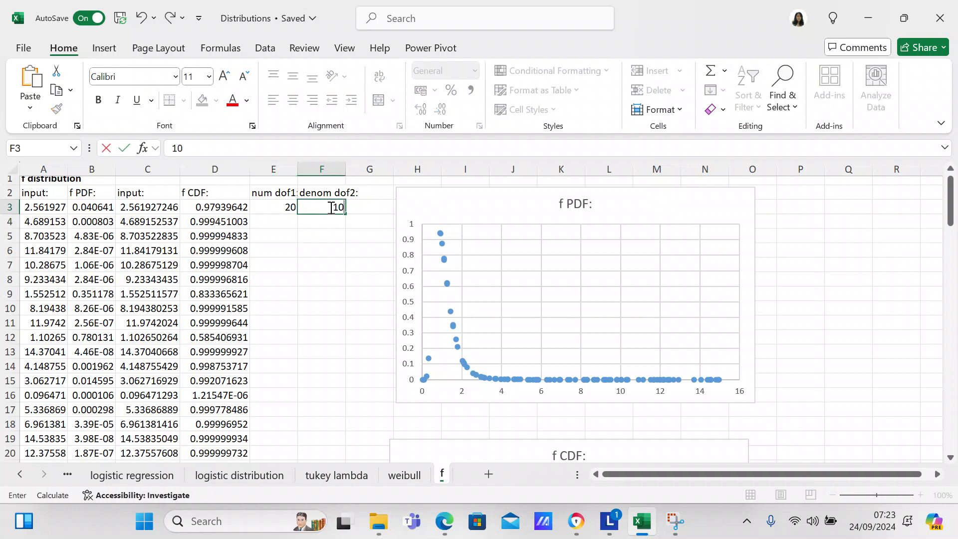
pyautogui.press('Return')
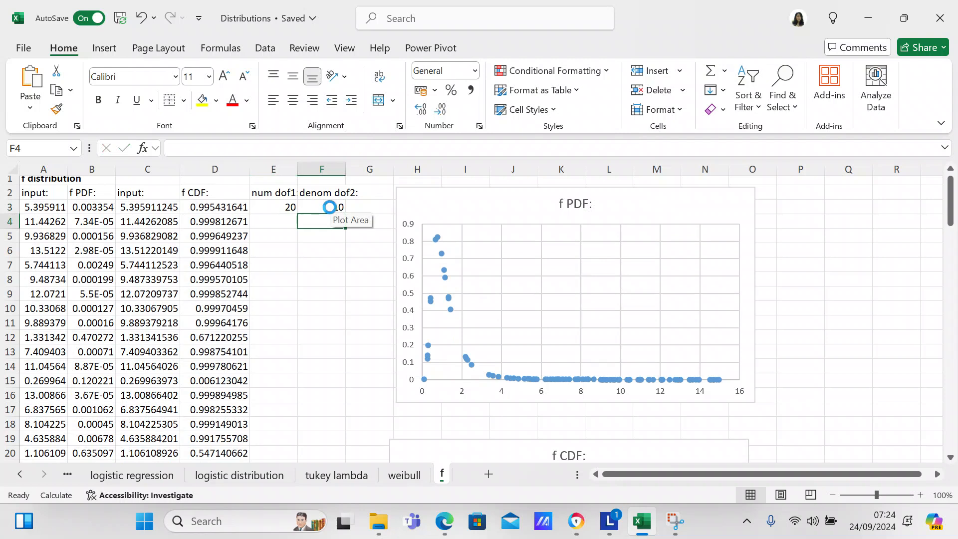
# - Select the input and f PDF values in A3:B103 and bring up the recommended charts for them
pyautogui.moveTo(952, 213)
pyautogui.mouseDown()
pyautogui.moveTo(953, 297)
pyautogui.moveTo(954, 201)
pyautogui.mouseUp()
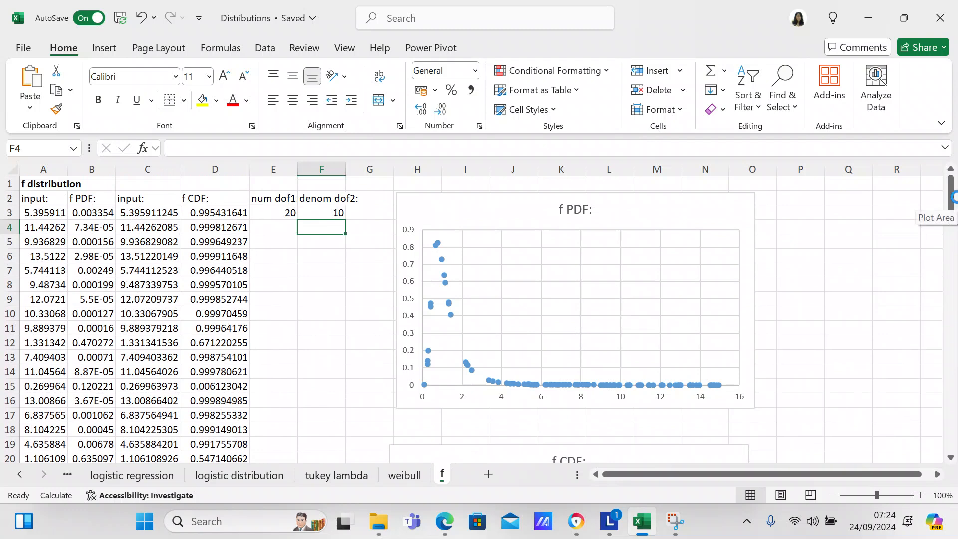
pyautogui.click(56, 211)
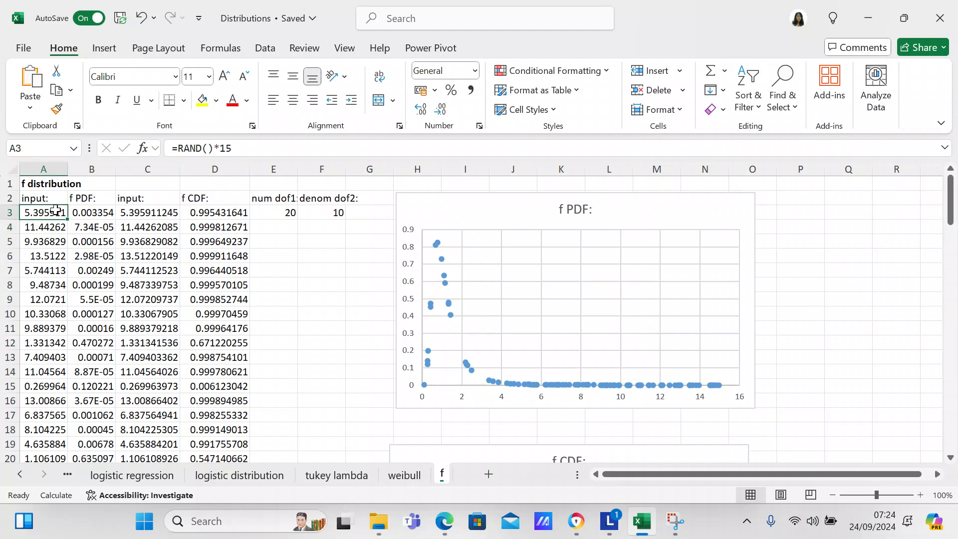
pyautogui.hotkey('shift', 'Right')
pyautogui.hotkey('shift', 'Down')
pyautogui.hotkey('shift', 'Down')
pyautogui.hotkey('shift', 'Down')
pyautogui.hotkey('shift', 'Down')
pyautogui.hotkey('shift', 'Down')
pyautogui.hotkey('shift', 'Down')
pyautogui.hotkey('shift', 'Down')
pyautogui.hotkey('shift', 'Down')
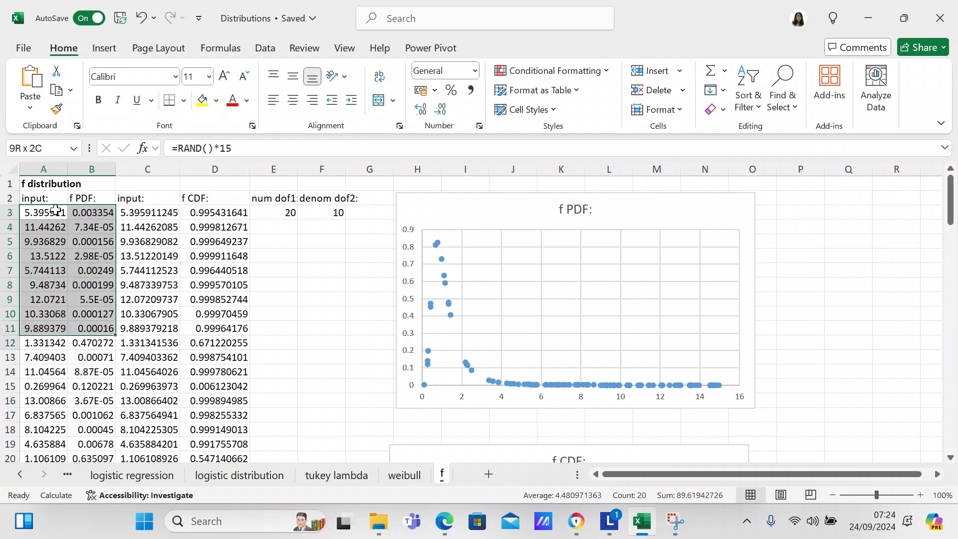
pyautogui.hotkey('shift', 'Down')
pyautogui.hotkey('shift', 'Down')
pyautogui.hotkey('shift', 'Down')
pyautogui.hotkey('shift', 'Down')
pyautogui.hotkey('shift', 'Down')
pyautogui.hotkey('shift', 'Down')
pyautogui.hotkey('shift', 'Down')
pyautogui.hotkey('shift', 'Down')
pyautogui.hotkey('shift', 'Down')
pyautogui.hotkey('shift', 'Down')
pyautogui.hotkey('shift', 'Down')
pyautogui.hotkey('shift', 'Down')
pyautogui.hotkey('shift', 'Down')
pyautogui.hotkey('shift', 'Down')
pyautogui.hotkey('shift', 'Down')
pyautogui.hotkey('shift', 'Down')
pyautogui.hotkey('shift', 'Down')
pyautogui.hotkey('shift', 'Down')
pyautogui.hotkey('shift', 'Down')
pyautogui.hotkey('shift', 'Down')
pyautogui.hotkey('shift', 'Down')
pyautogui.hotkey('shift', 'Down')
pyautogui.hotkey('shift', 'Down')
pyautogui.hotkey('shift', 'Down')
pyautogui.hotkey('shift', 'Down')
pyautogui.hotkey('shift', 'Down')
pyautogui.hotkey('shift', 'Down')
pyautogui.hotkey('shift', 'Down')
pyautogui.hotkey('shift', 'Down')
pyautogui.hotkey('shift', 'Down')
pyautogui.hotkey('shift', 'Down')
pyautogui.hotkey('shift', 'Down')
pyautogui.hotkey('shift', 'Down')
pyautogui.hotkey('shift', 'Down')
pyautogui.hotkey('shift', 'Down')
pyautogui.hotkey('shift', 'Down')
pyautogui.hotkey('shift', 'Down')
pyautogui.hotkey('shift', 'Down')
pyautogui.hotkey('shift', 'Down')
pyautogui.hotkey('shift', 'Down')
pyautogui.hotkey('shift', 'Down')
pyautogui.hotkey('shift', 'Down')
pyautogui.hotkey('shift', 'Down')
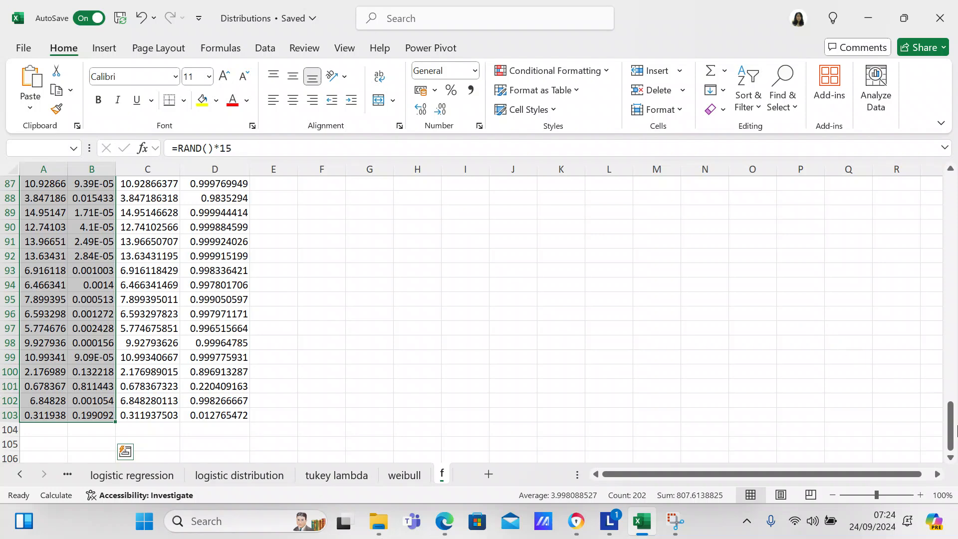
pyautogui.moveTo(957, 429); pyautogui.dragTo(957, 265)
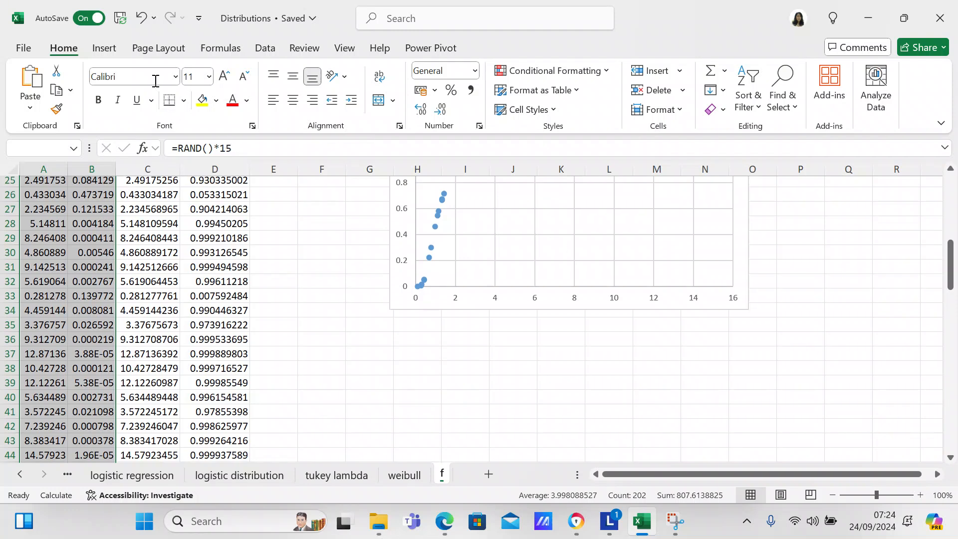
pyautogui.click(107, 50)
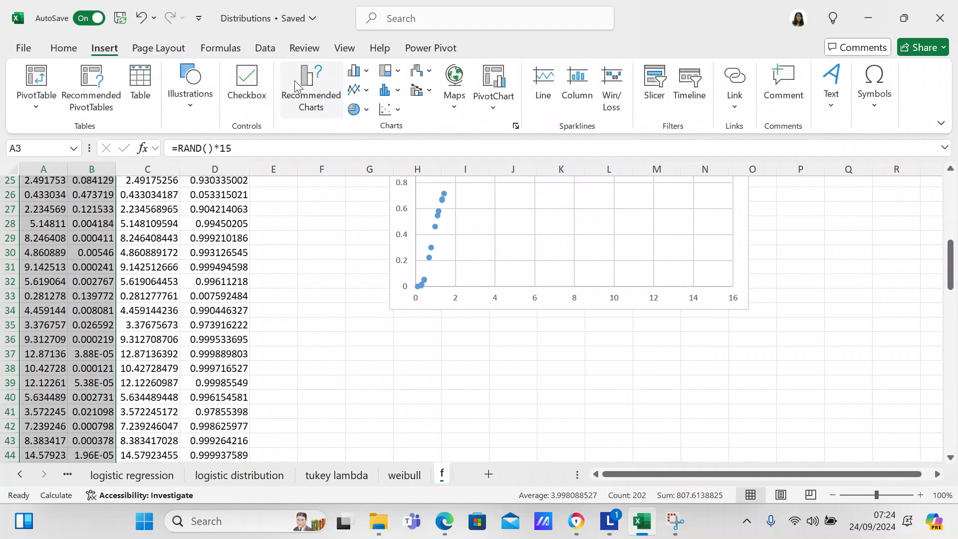
pyautogui.click(307, 89)
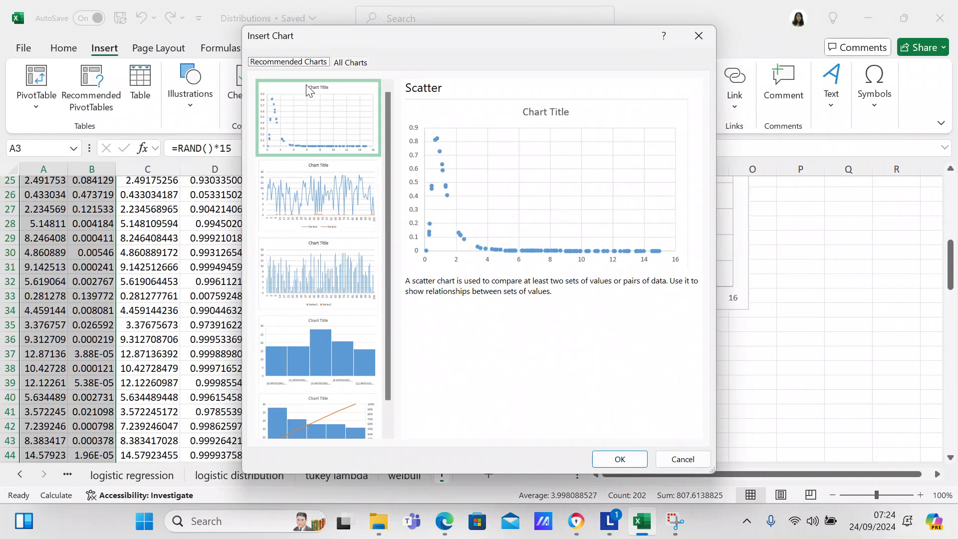
# - Preview the column, line, pie, bar, area and XY scatter chart types for the selected data
pyautogui.click(348, 63)
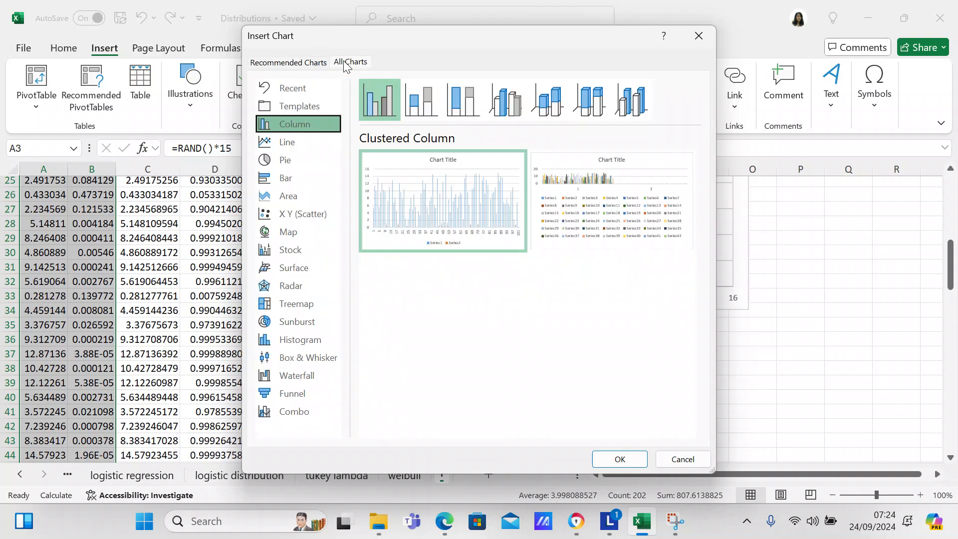
pyautogui.click(292, 142)
pyautogui.click(292, 156)
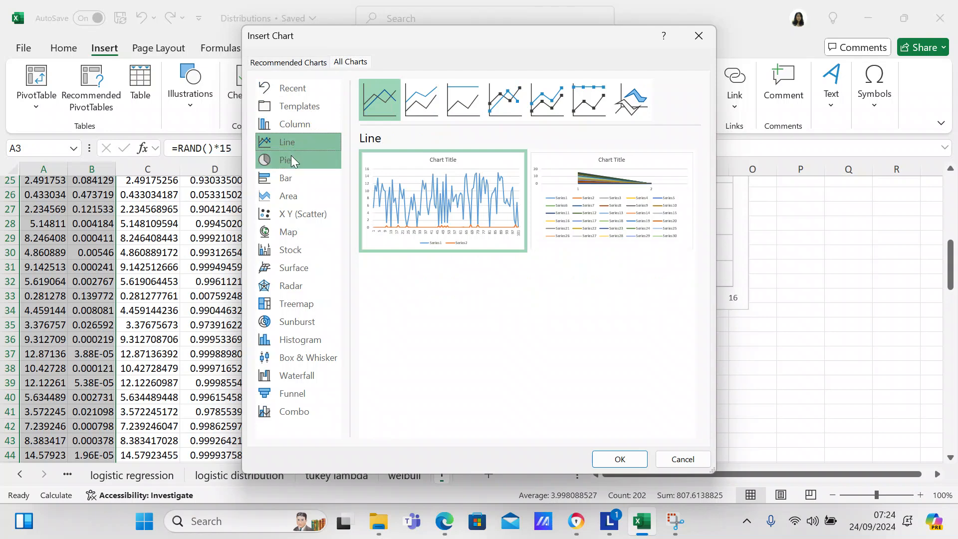
pyautogui.click(291, 175)
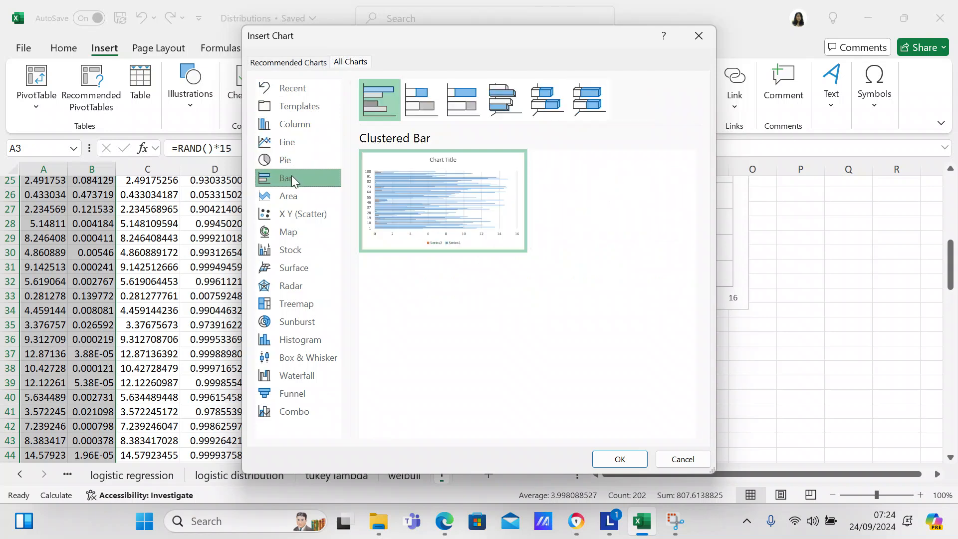
pyautogui.click(292, 194)
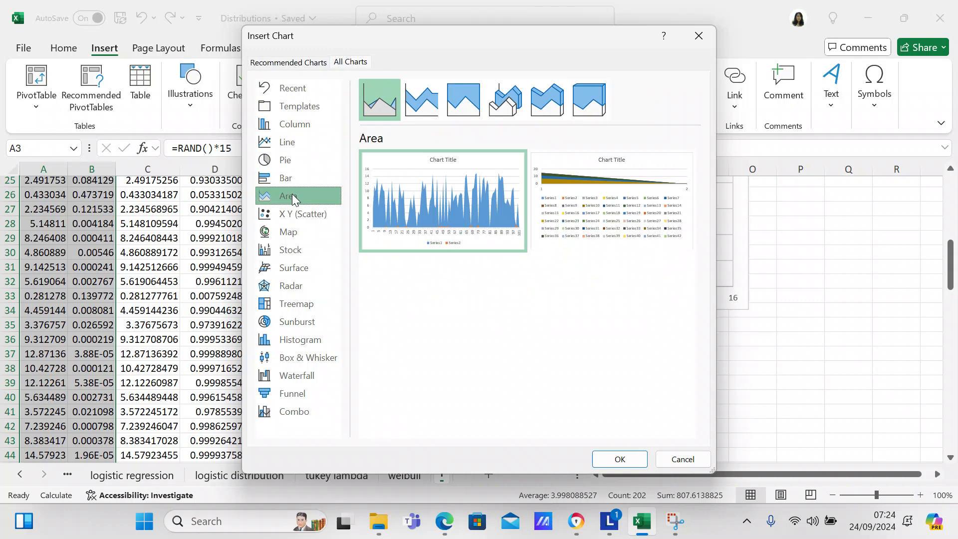
pyautogui.click(295, 215)
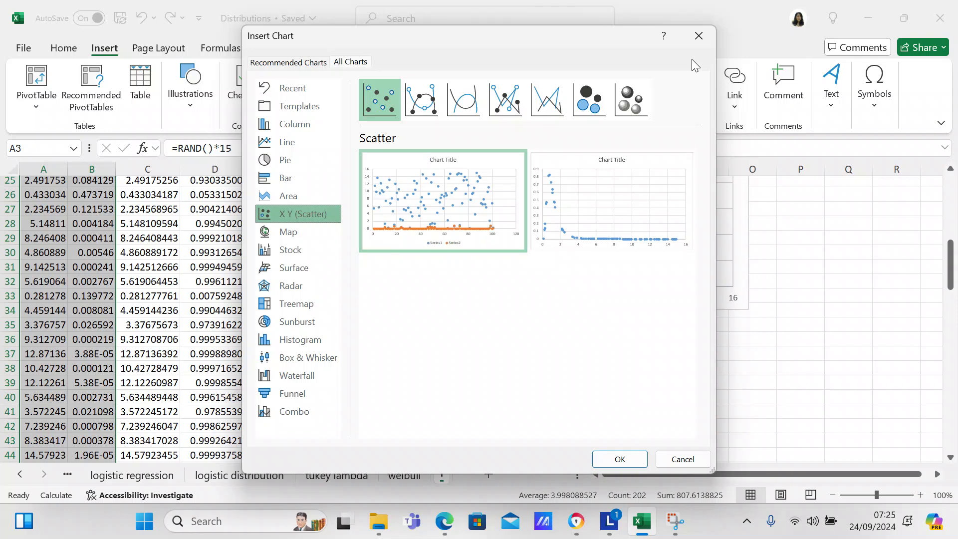
# - Preview the bubble, straight-line and plain scatter variants and the histogram, and close the chart chooser without inserting a chart
pyautogui.click(636, 101)
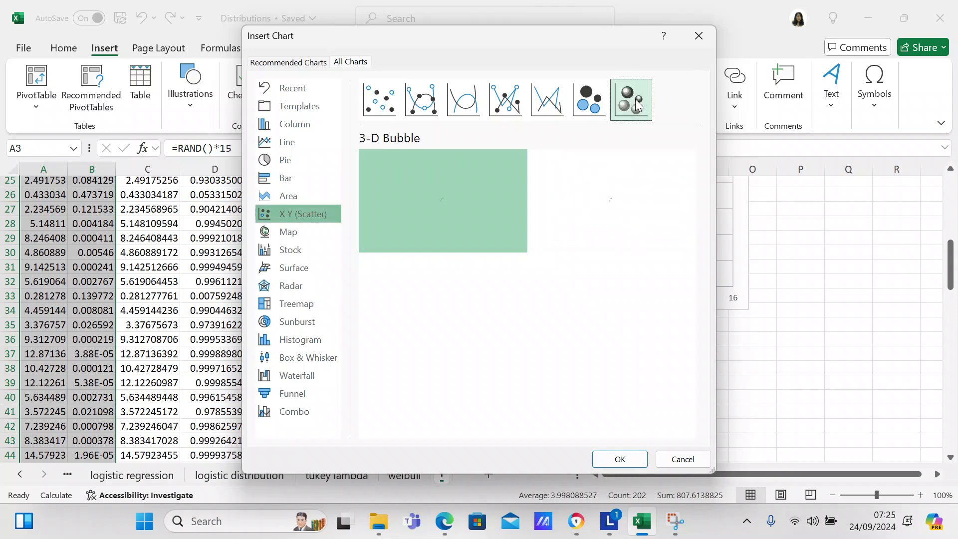
pyautogui.click(599, 106)
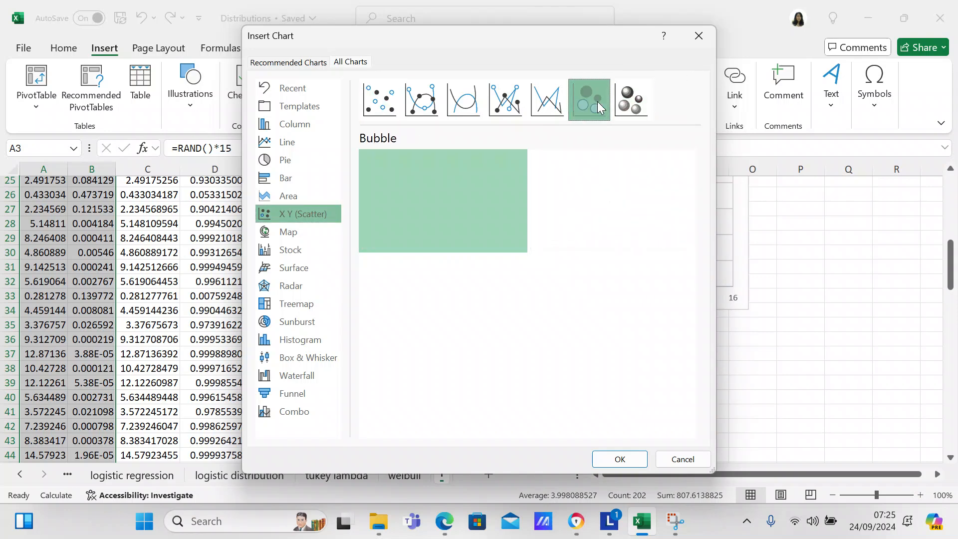
pyautogui.click(547, 102)
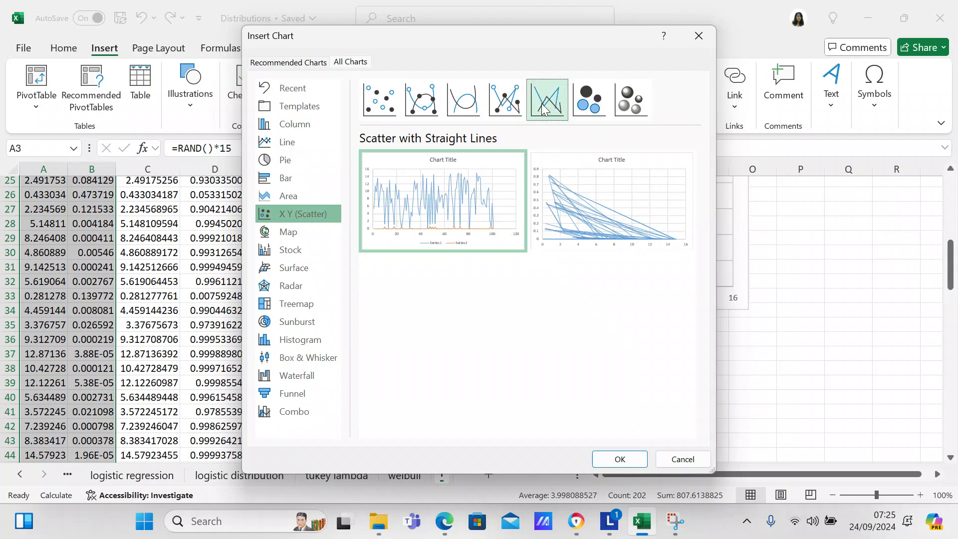
pyautogui.click(381, 108)
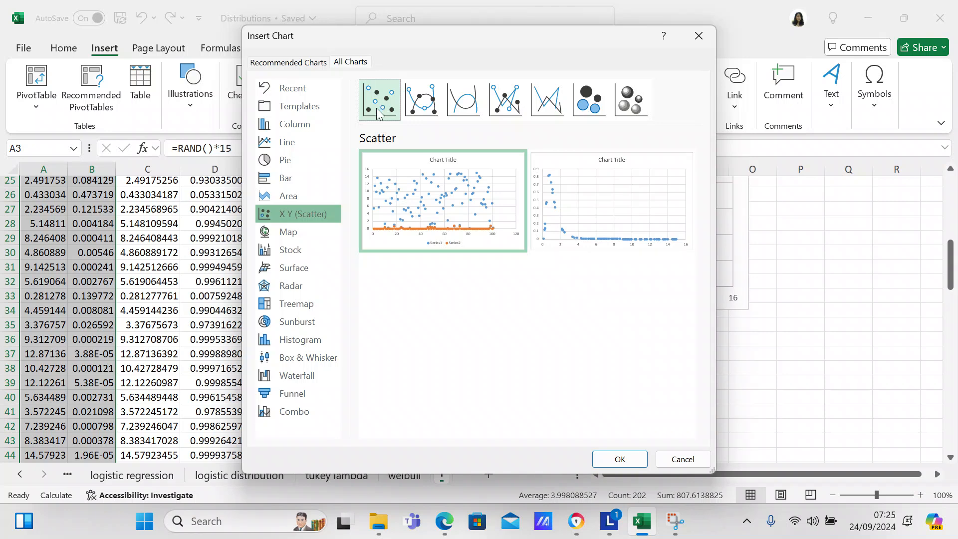
pyautogui.click(295, 337)
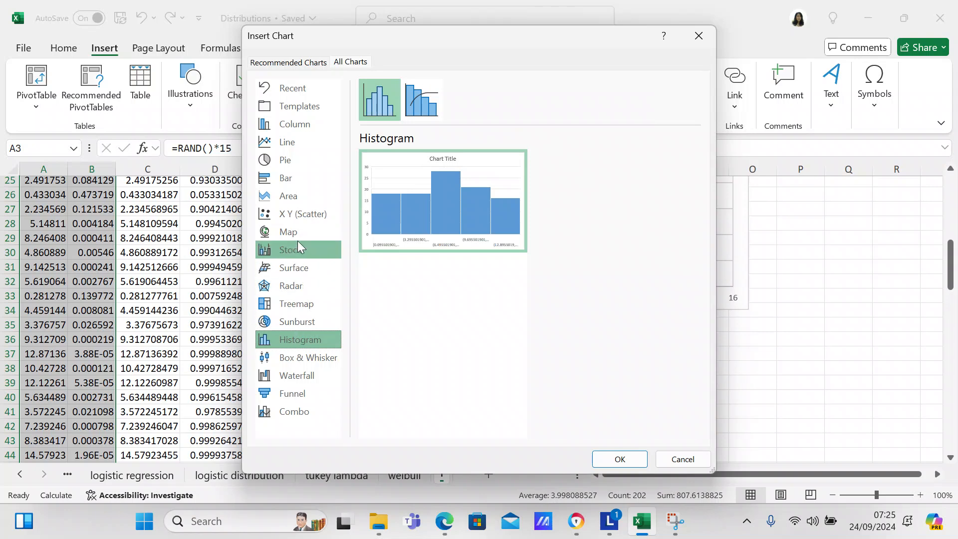
pyautogui.click(299, 213)
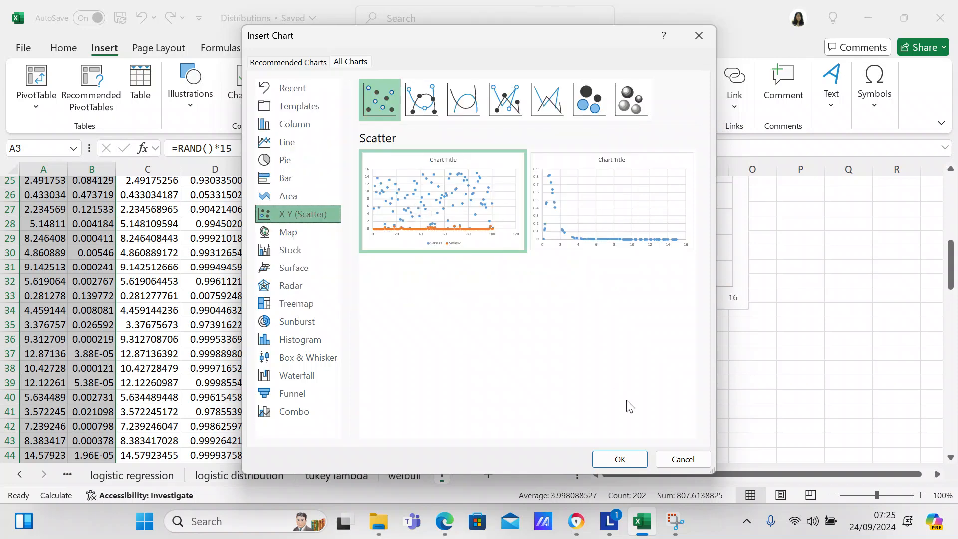
pyautogui.click(679, 459)
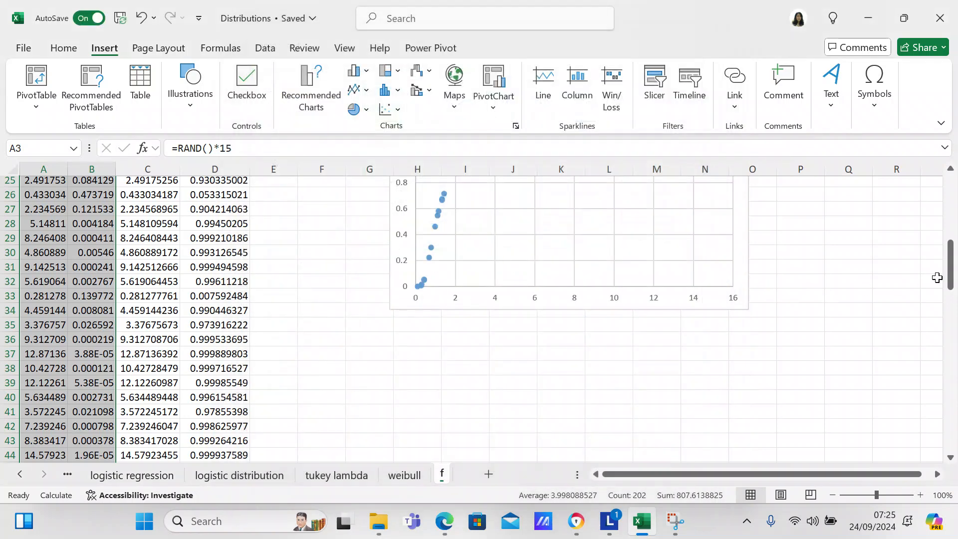
# - Return to the start of the data and select the input heading in cell C2
pyautogui.moveTo(951, 283); pyautogui.dragTo(953, 219)
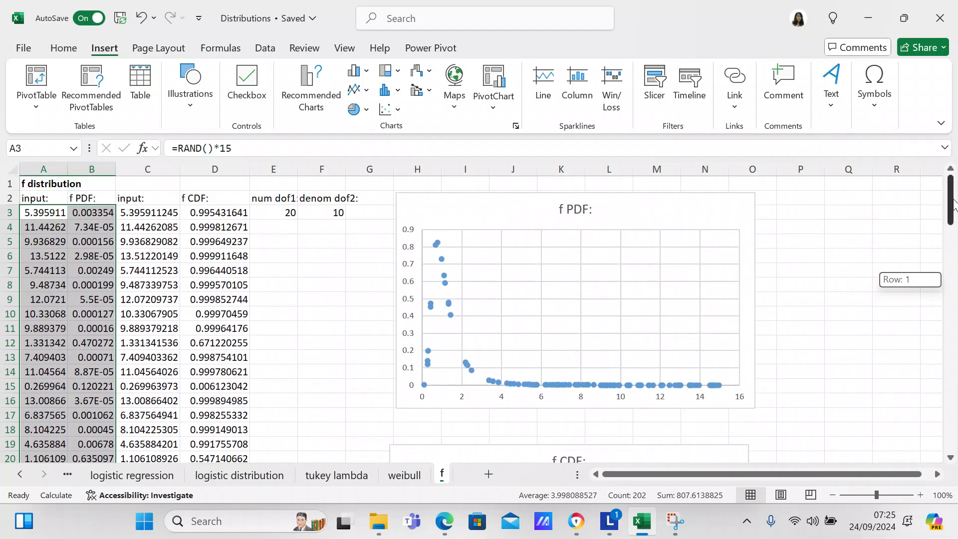
pyautogui.click(125, 199)
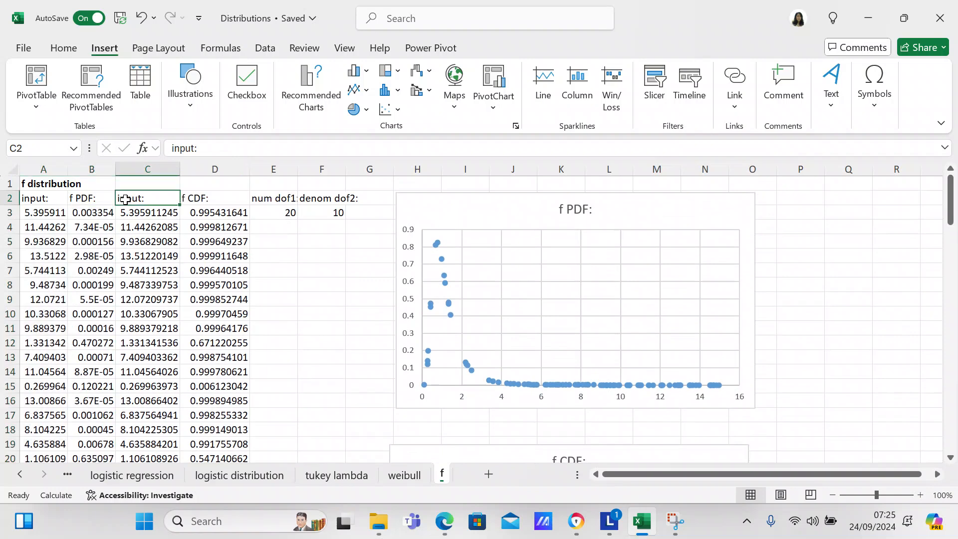
# - Select the input and f CDF data in C2:D103 and insert the recommended histogram for it
pyautogui.moveTo(125, 200); pyautogui.dragTo(240, 444)
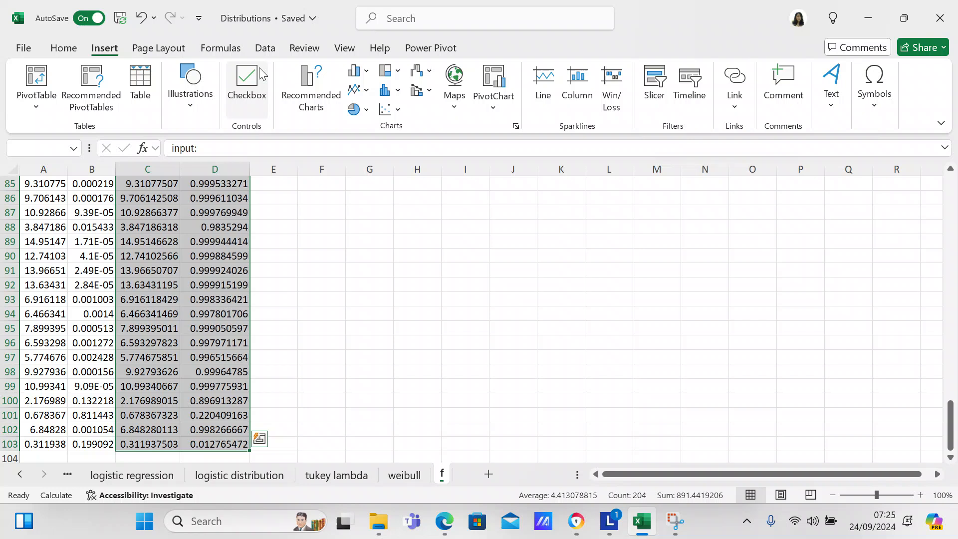
pyautogui.click(304, 75)
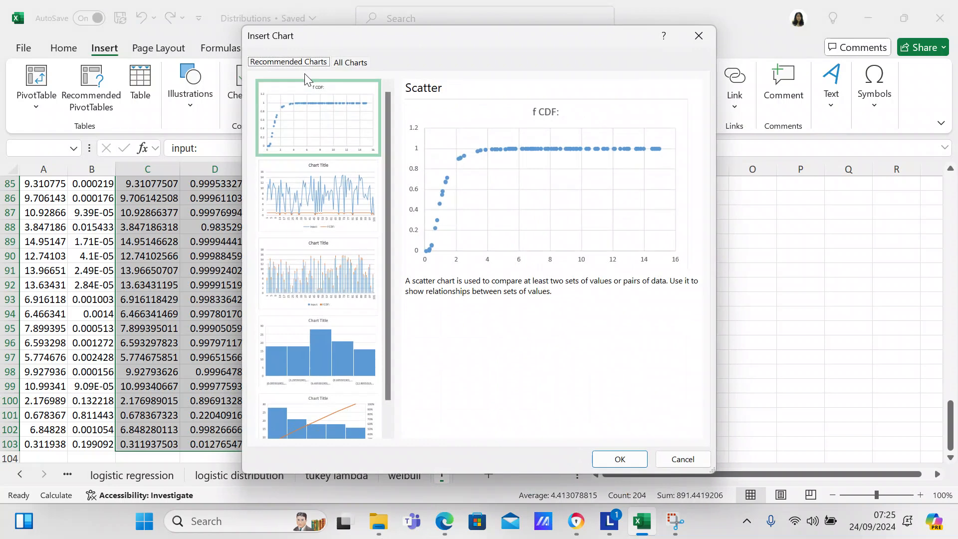
pyautogui.click(290, 334)
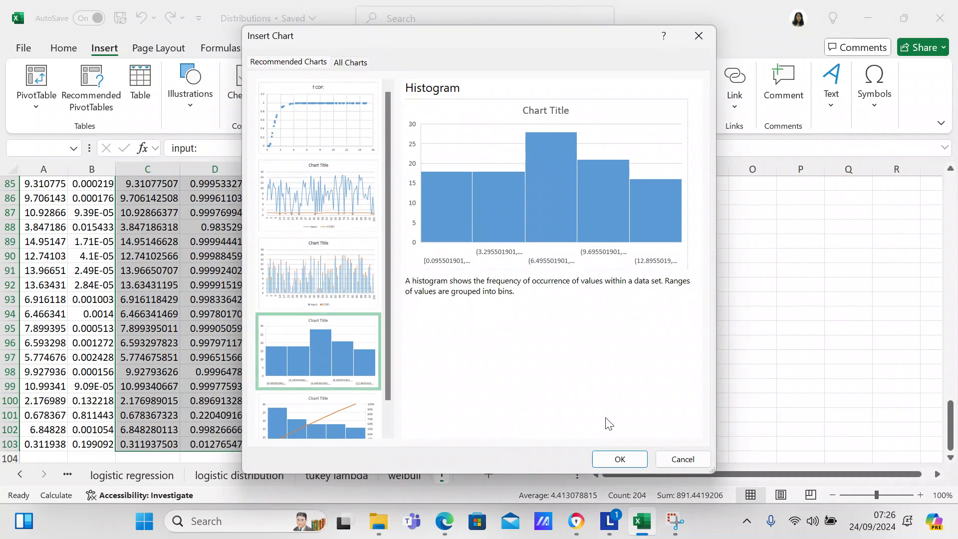
pyautogui.click(619, 459)
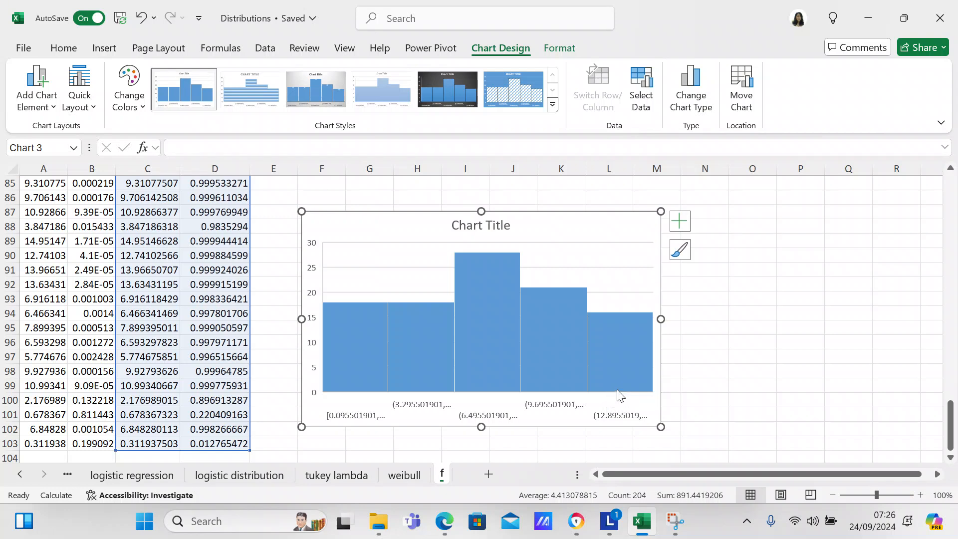
# - Replace the new histogram's placeholder title with "f CDF"
pyautogui.click(478, 226)
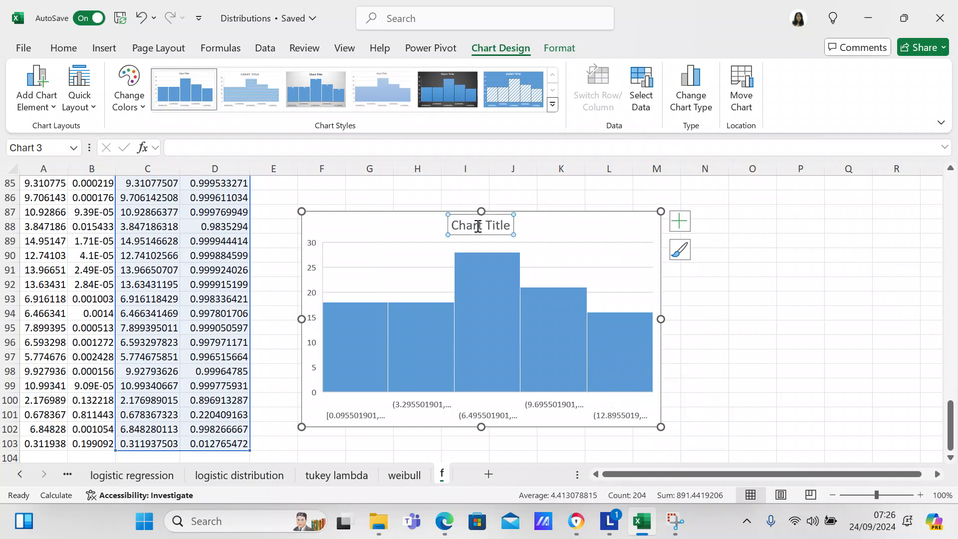
pyautogui.doubleClick(478, 226)
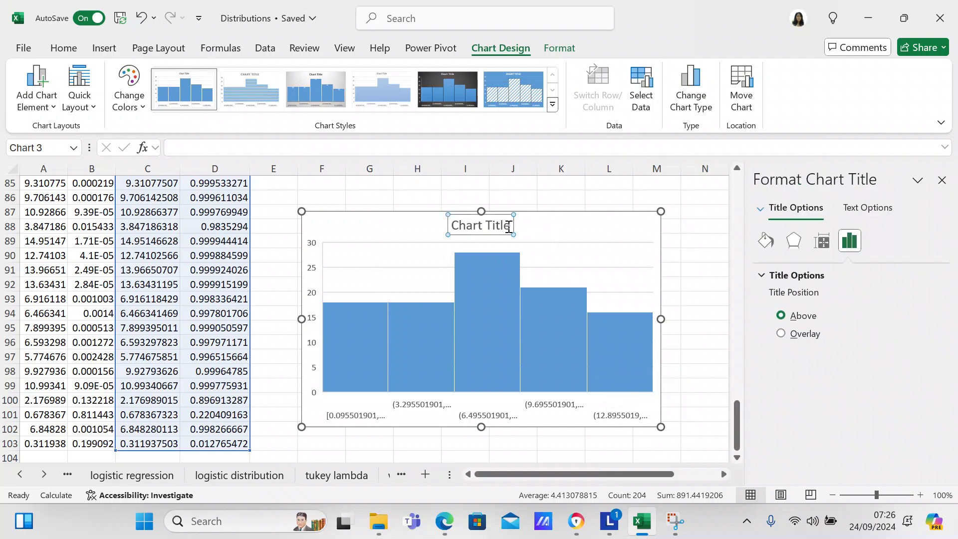
pyautogui.press('BackSpace')
pyautogui.press('BackSpace')
pyautogui.press('BackSpace')
pyautogui.press('BackSpace')
pyautogui.press('BackSpace')
pyautogui.press('BackSpace')
pyautogui.press('BackSpace')
pyautogui.press('BackSpace')
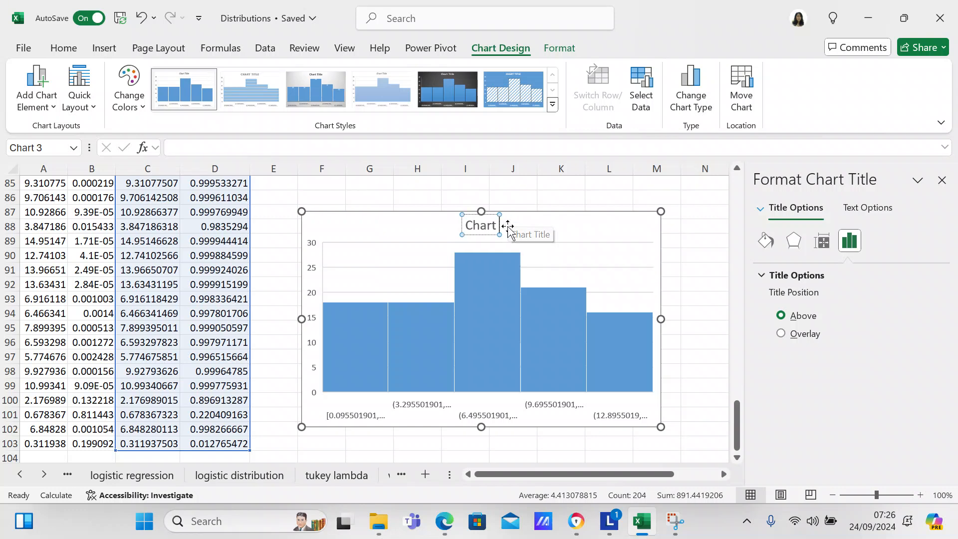
pyautogui.press('BackSpace')
pyautogui.press('BackSpace')
pyautogui.press('BackSpace')
pyautogui.write('f')
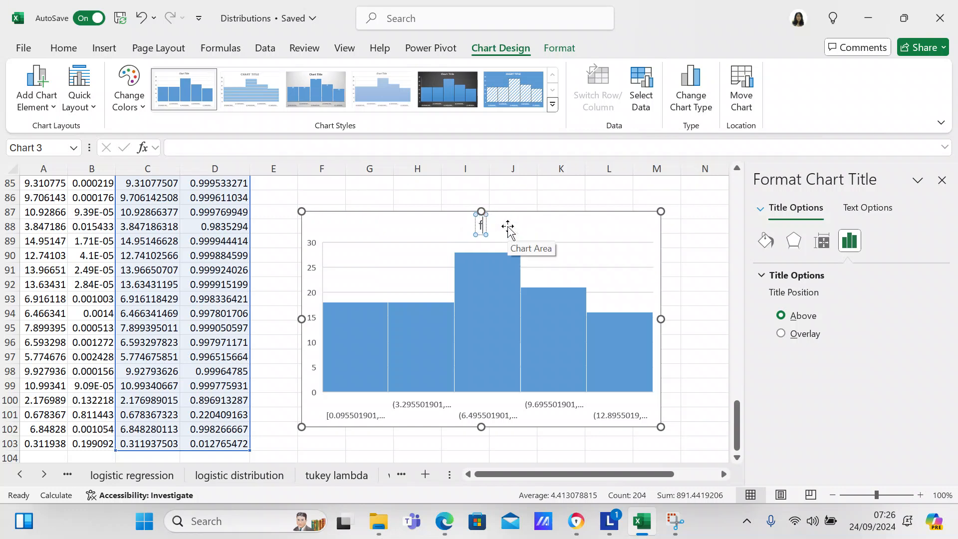
pyautogui.write(' CDF')
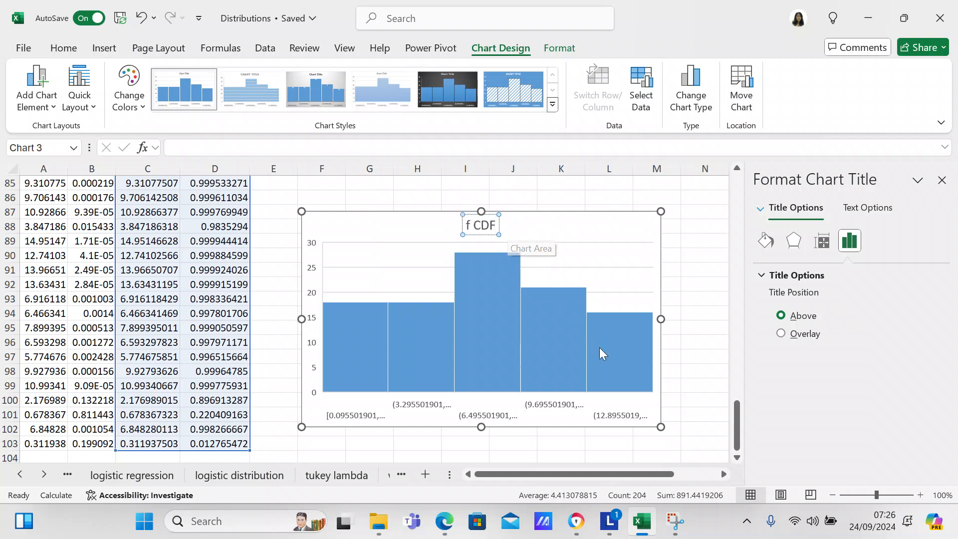
# - Open the formatting options of the f CDF histogram's horizontal axis and switch its binning to Number of bins
pyautogui.moveTo(630, 374)
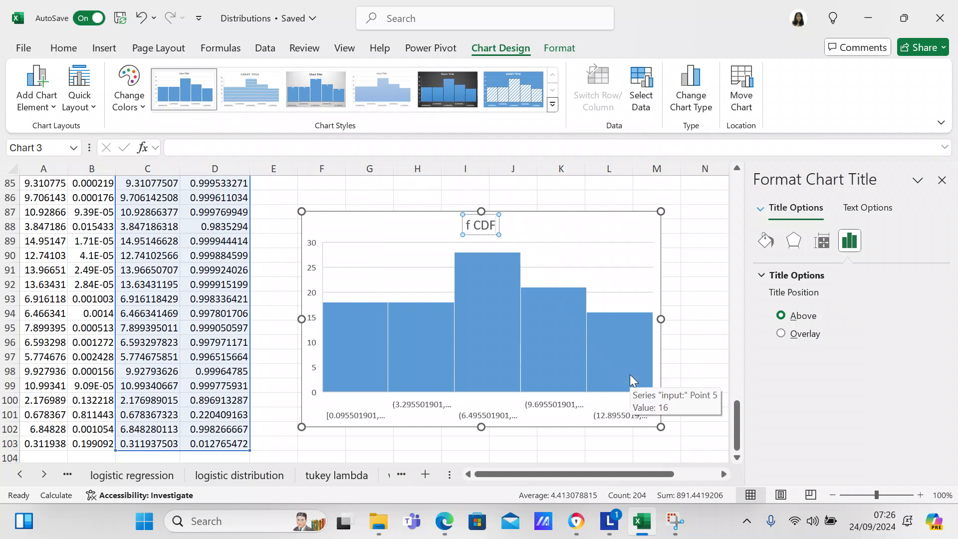
pyautogui.rightClick(630, 375)
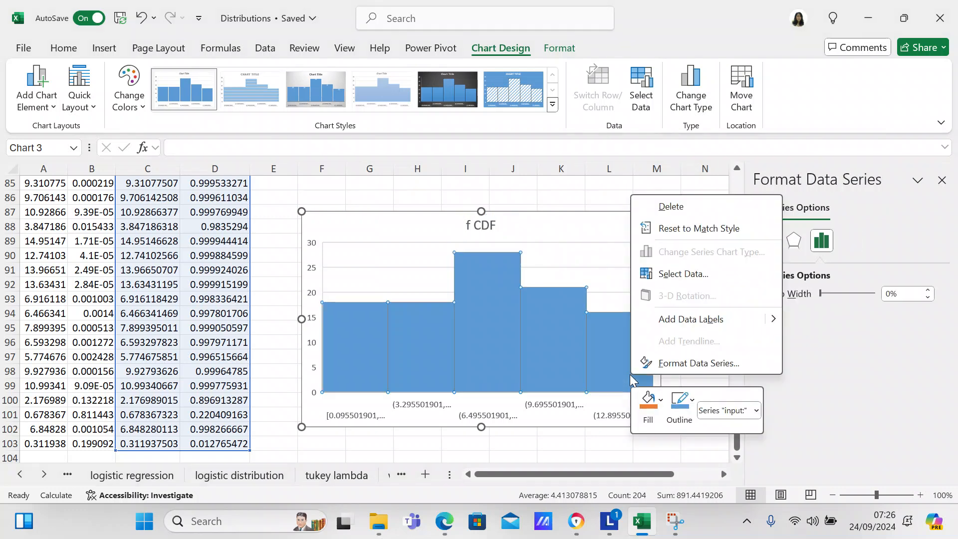
pyautogui.click(667, 364)
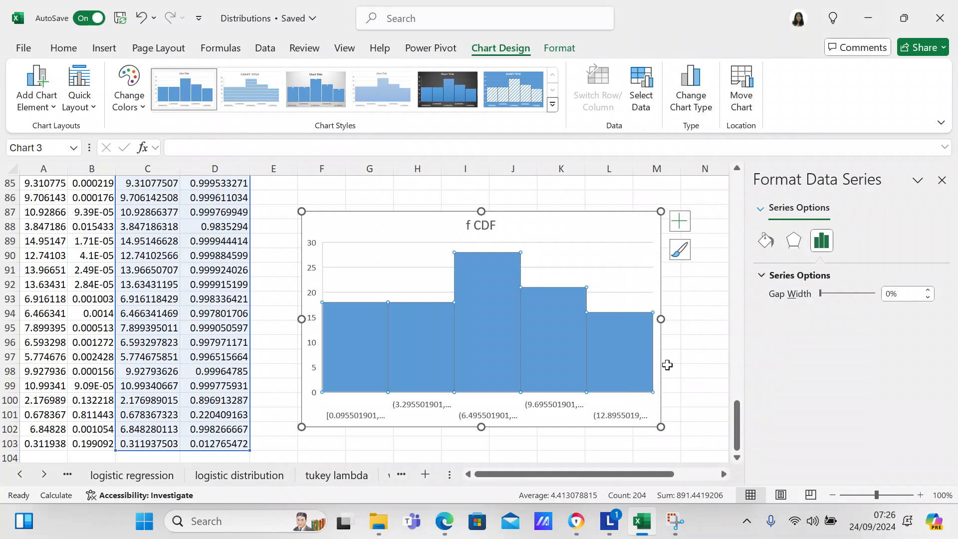
pyautogui.click(761, 209)
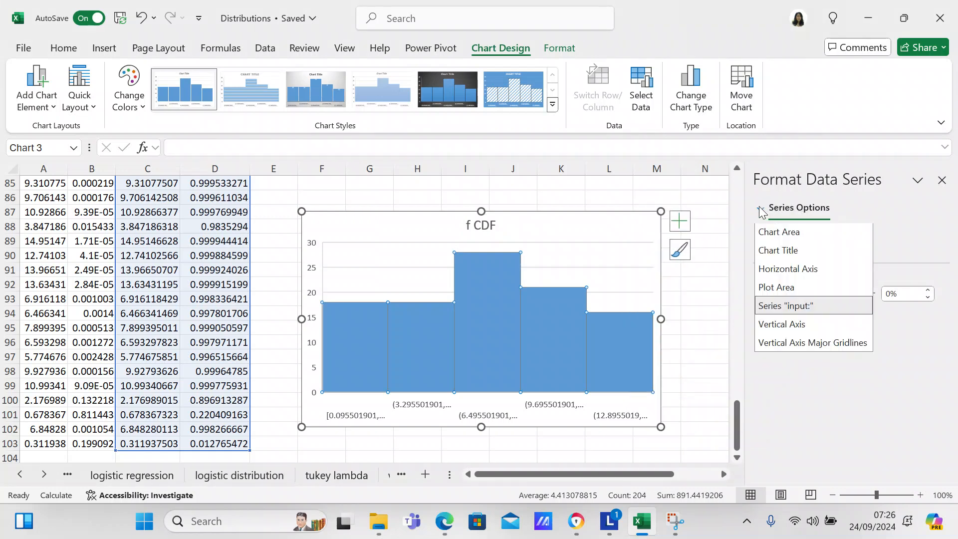
pyautogui.click(779, 269)
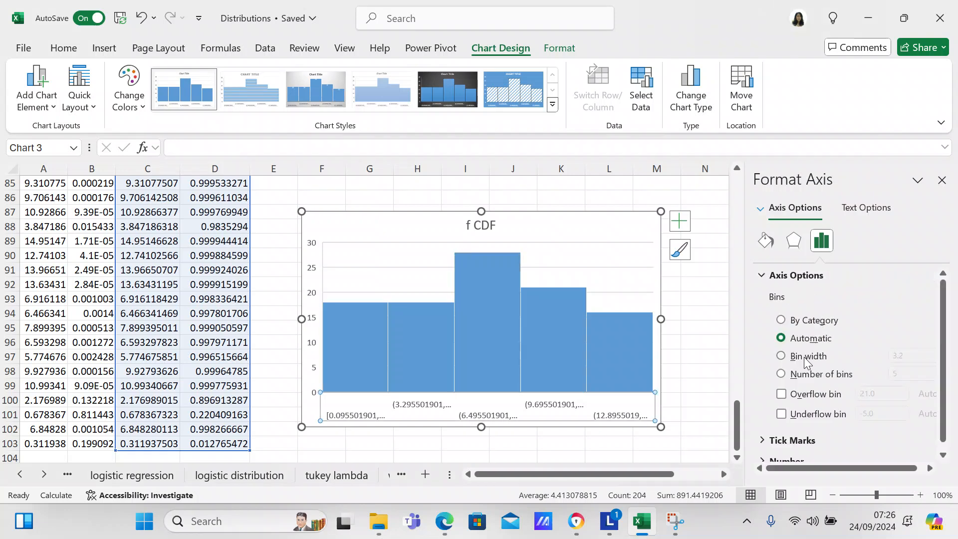
pyautogui.click(781, 374)
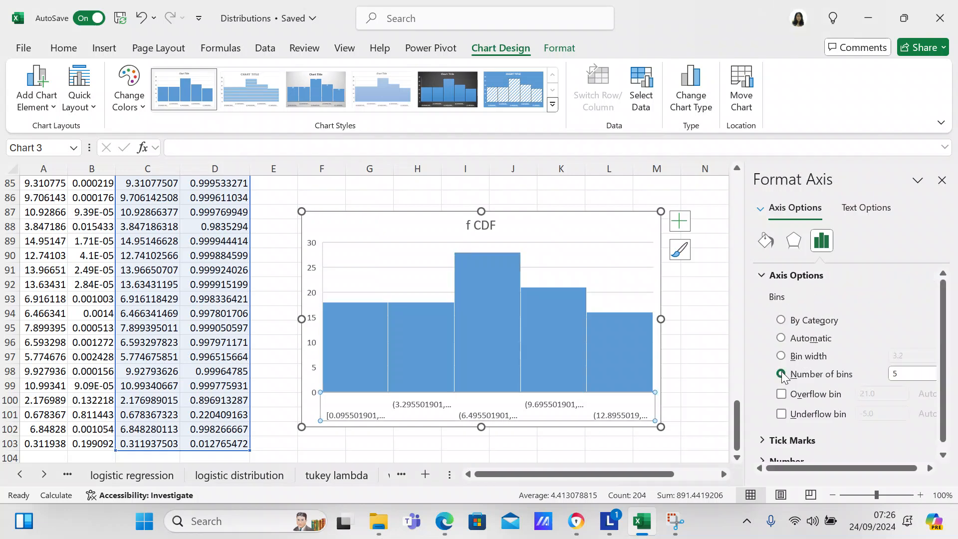
# - Set the f CDF histogram's number of bins to 10
pyautogui.click(904, 375)
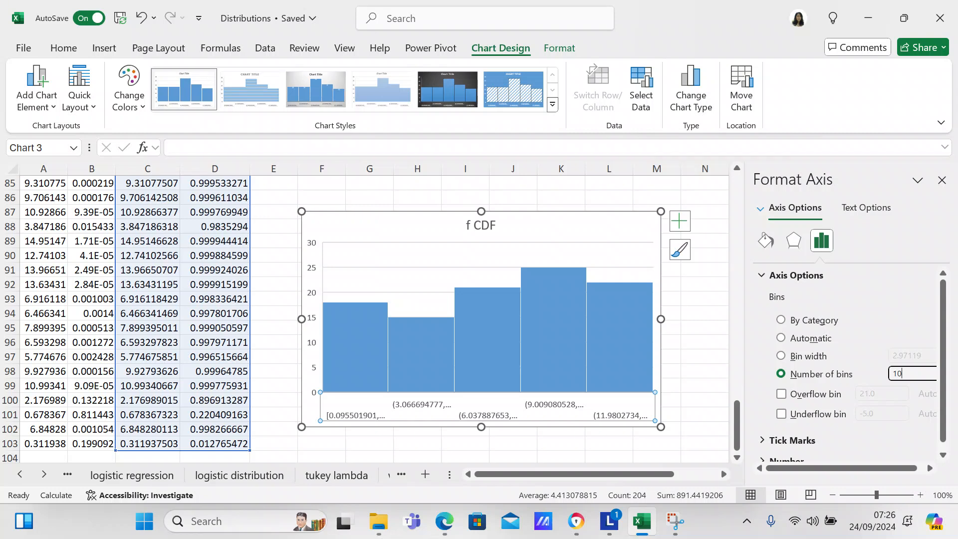
pyautogui.press('BackSpace')
pyautogui.press('BackSpace')
pyautogui.press('Return')
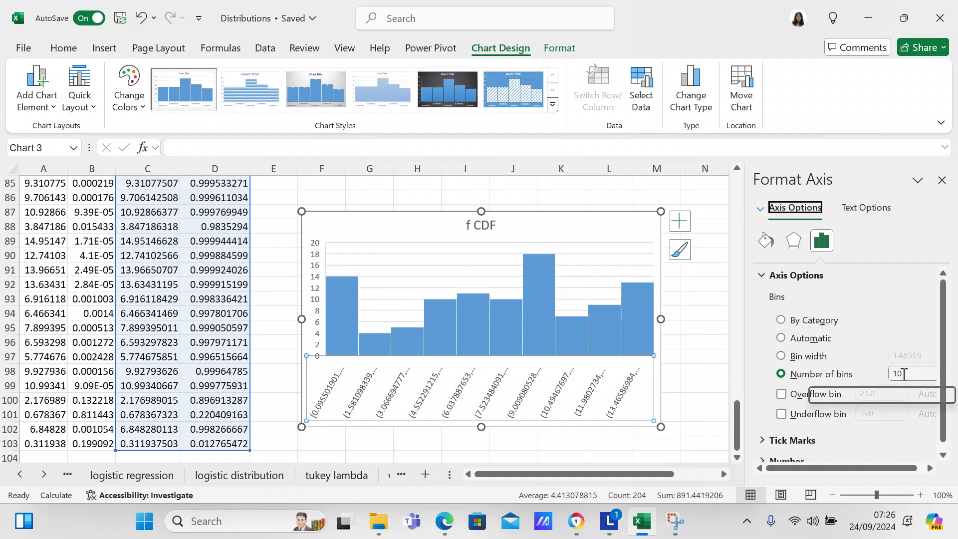
# - Set the f CDF histogram's number of bins to 15 and deselect the chart
pyautogui.click(905, 374)
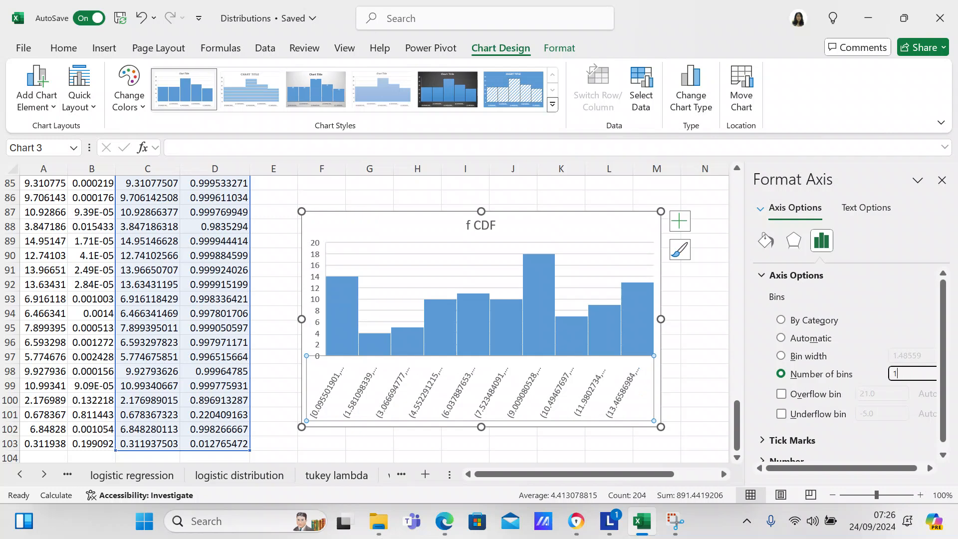
pyautogui.write('15')
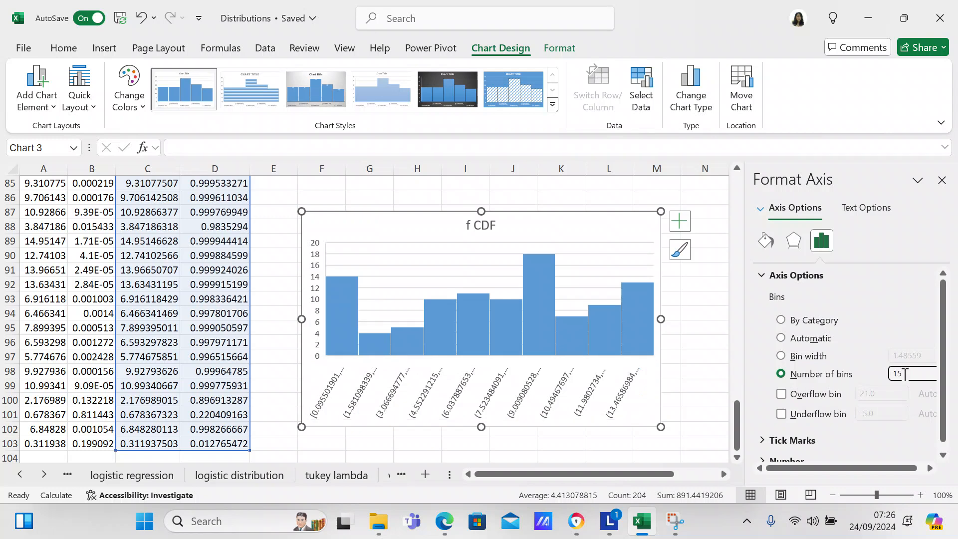
pyautogui.press('Return')
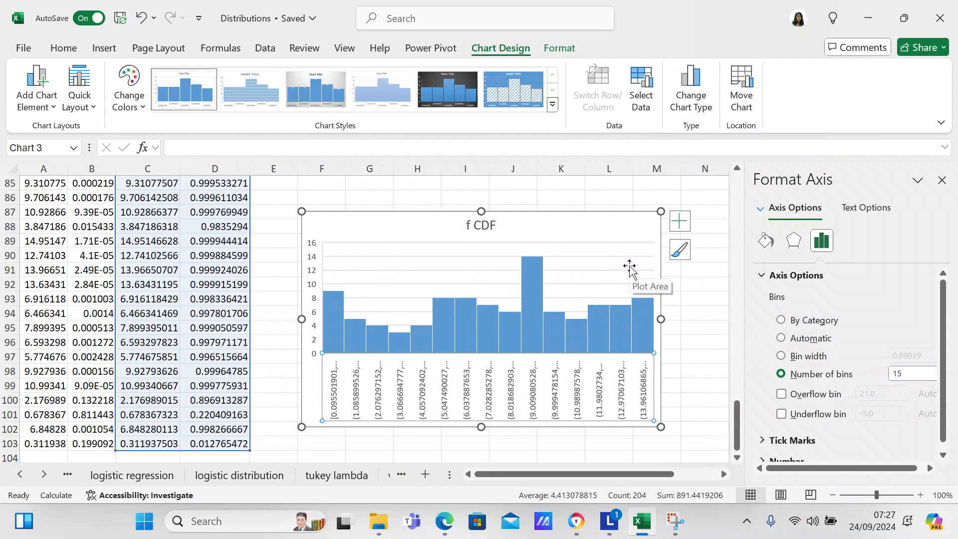
pyautogui.click(683, 287)
# - Select the input and f PDF columns with their headings, A2:B103
pyautogui.moveTo(737, 409); pyautogui.dragTo(728, 184)
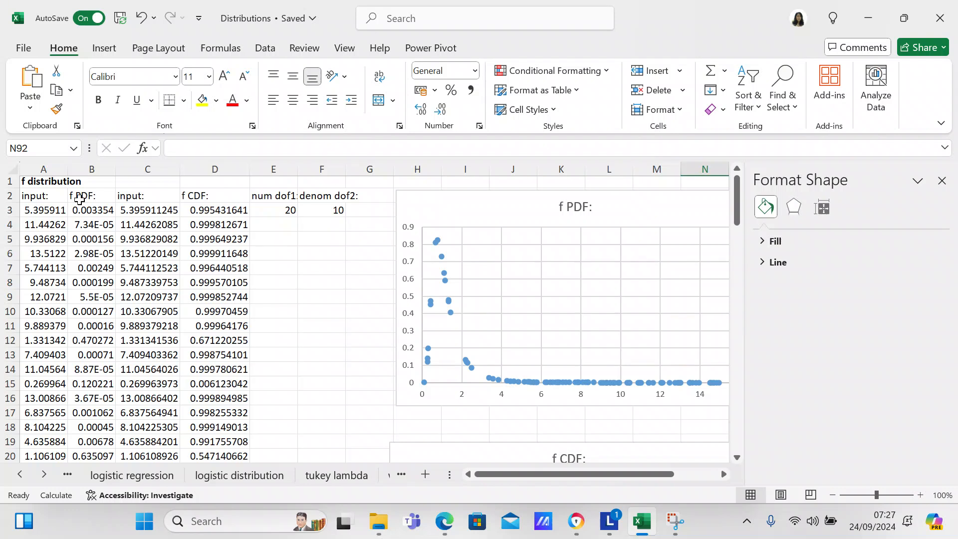
pyautogui.click(45, 197)
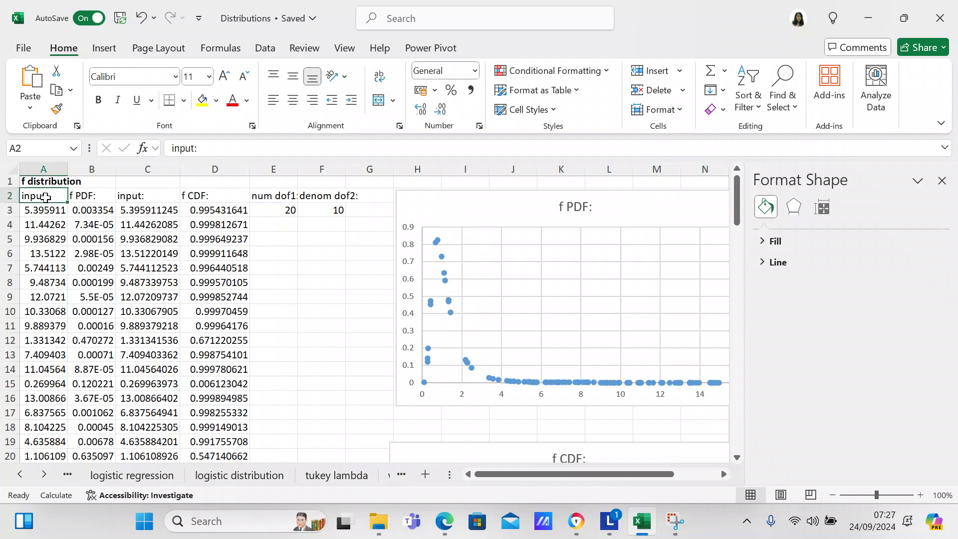
pyautogui.hotkey('shift', 'Right')
pyautogui.hotkey('shift', 'Down')
pyautogui.hotkey('shift', 'Down')
pyautogui.hotkey('shift', 'Down')
pyautogui.hotkey('shift', 'Down')
pyautogui.hotkey('shift', 'Down')
pyautogui.hotkey('shift', 'Down')
pyautogui.hotkey('shift', 'Down')
pyautogui.hotkey('shift', 'Down')
pyautogui.hotkey('shift', 'Down')
pyautogui.hotkey('shift', 'Down')
pyautogui.hotkey('shift', 'Down')
pyautogui.hotkey('shift', 'Down')
pyautogui.hotkey('shift', 'Down')
pyautogui.hotkey('shift', 'Down')
pyautogui.hotkey('shift', 'Down')
pyautogui.hotkey('shift', 'Down')
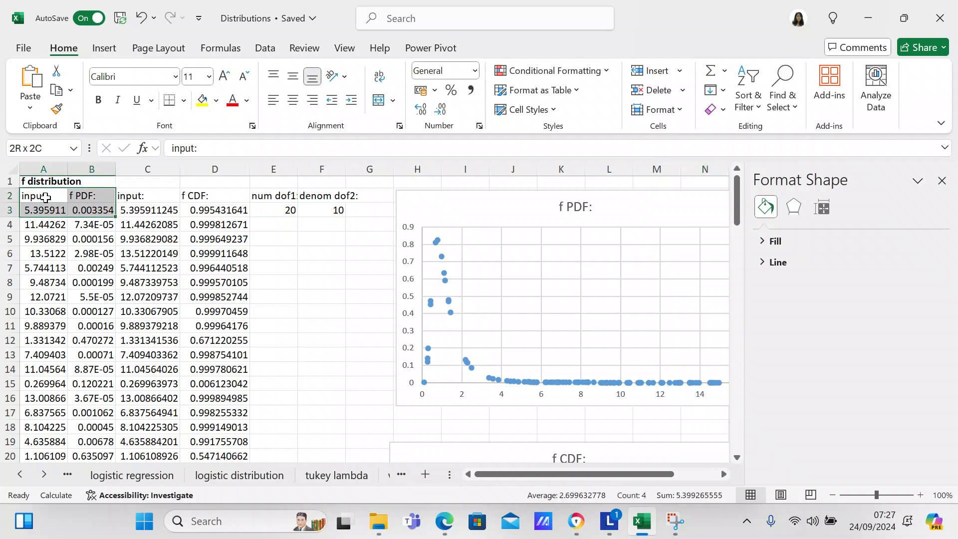
pyautogui.hotkey('shift', 'Down')
pyautogui.hotkey('shift', 'Down')
pyautogui.hotkey('shift', 'Down')
pyautogui.hotkey('shift', 'Down')
pyautogui.hotkey('shift', 'Down')
pyautogui.hotkey('shift', 'Down')
pyautogui.hotkey('shift', 'Down')
pyautogui.hotkey('shift', 'Down')
pyautogui.hotkey('shift', 'Down')
pyautogui.hotkey('shift', 'Down')
pyautogui.hotkey('shift', 'Down')
pyautogui.hotkey('shift', 'Down')
pyautogui.hotkey('shift', 'Down')
pyautogui.hotkey('shift', 'Down')
pyautogui.hotkey('shift', 'Down')
pyautogui.hotkey('shift', 'Down')
pyautogui.hotkey('shift', 'Down')
pyautogui.hotkey('shift', 'Down')
pyautogui.hotkey('shift', 'Down')
pyautogui.hotkey('shift', 'Down')
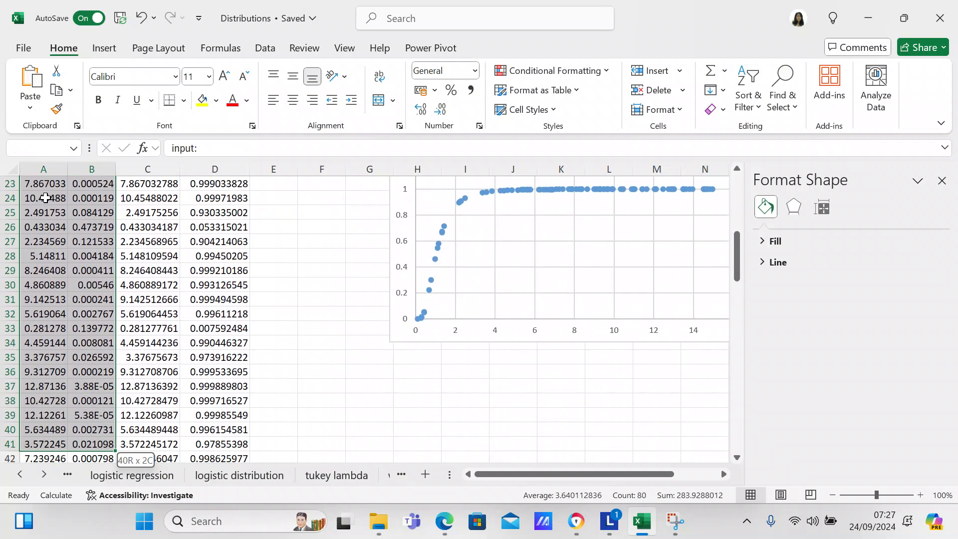
pyautogui.hotkey('shift', 'Down')
pyautogui.hotkey('shift', 'Down')
pyautogui.hotkey('shift', 'Down')
pyautogui.hotkey('shift', 'Down')
pyautogui.hotkey('shift', 'Down')
pyautogui.hotkey('shift', 'Down')
pyautogui.hotkey('shift', 'Down')
pyautogui.hotkey('shift', 'Down')
pyautogui.hotkey('shift', 'Down')
pyautogui.hotkey('shift', 'Down')
pyautogui.hotkey('shift', 'Down')
pyautogui.hotkey('shift', 'Down')
pyautogui.hotkey('shift', 'Down')
pyautogui.hotkey('shift', 'Down')
pyautogui.hotkey('shift', 'Down')
pyautogui.hotkey('shift', 'Down')
pyautogui.hotkey('shift', 'Down')
pyautogui.hotkey('shift', 'Down')
pyautogui.hotkey('shift', 'Down')
pyautogui.hotkey('shift', 'Down')
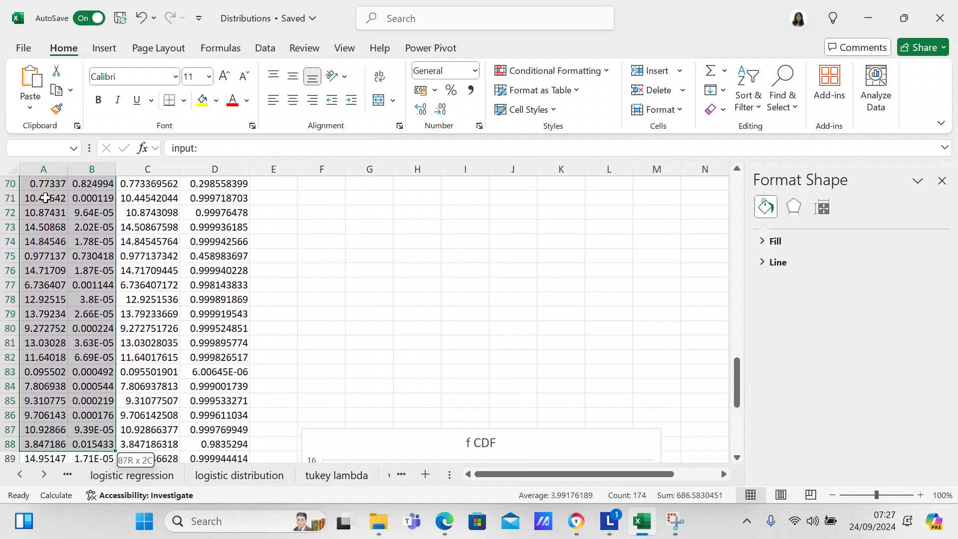
pyautogui.hotkey('shift', 'Up')
pyautogui.hotkey('shift', 'Up')
pyautogui.hotkey('shift', 'Up')
pyautogui.hotkey('shift', 'Up')
pyautogui.hotkey('shift', 'Up')
pyautogui.hotkey('shift', 'Up')
pyautogui.hotkey('shift', 'Up')
pyautogui.hotkey('shift', 'Up')
pyautogui.hotkey('shift', 'Up')
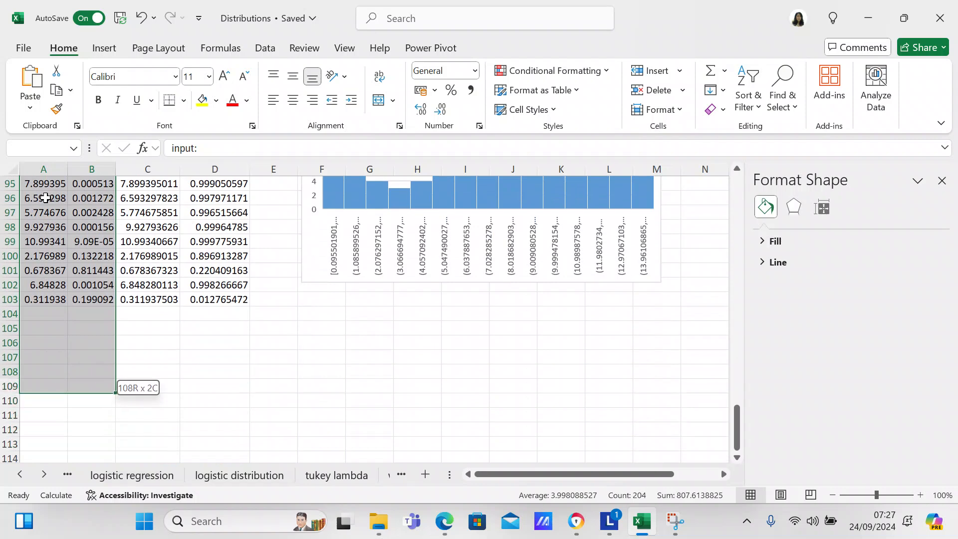
pyautogui.hotkey('shift', 'Up')
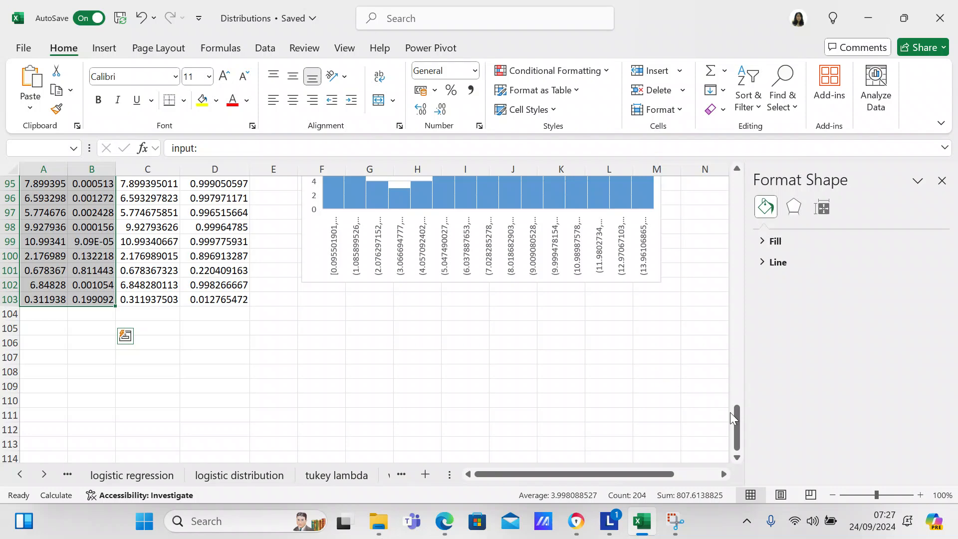
# - Insert the recommended histogram for the selected f PDF data and place it just below the f CDF scatter chart
pyautogui.moveTo(738, 421); pyautogui.dragTo(734, 260)
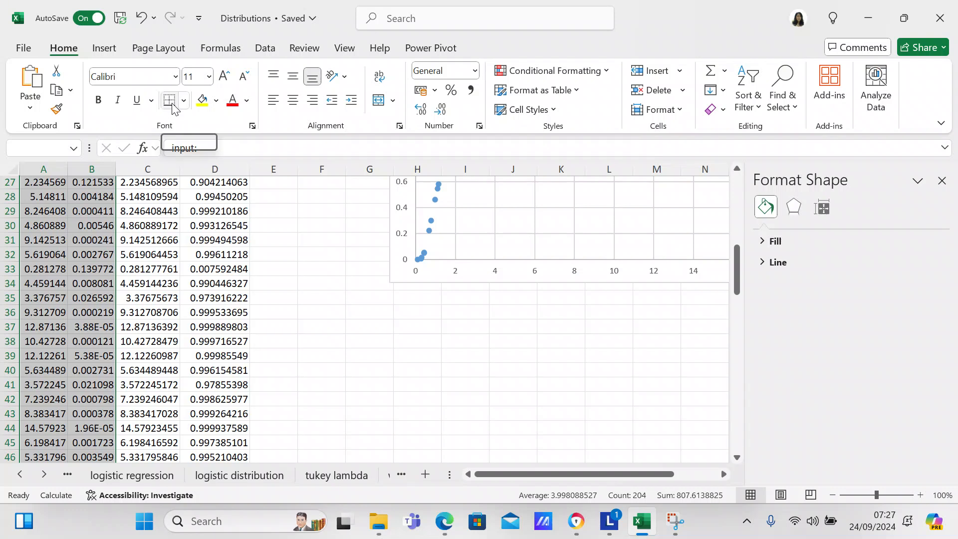
pyautogui.click(112, 51)
pyautogui.click(292, 80)
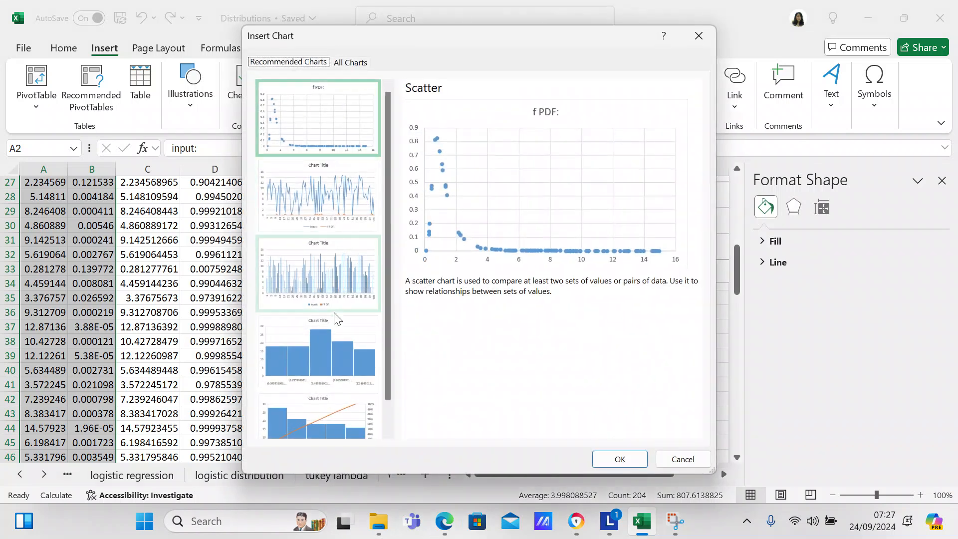
pyautogui.click(311, 368)
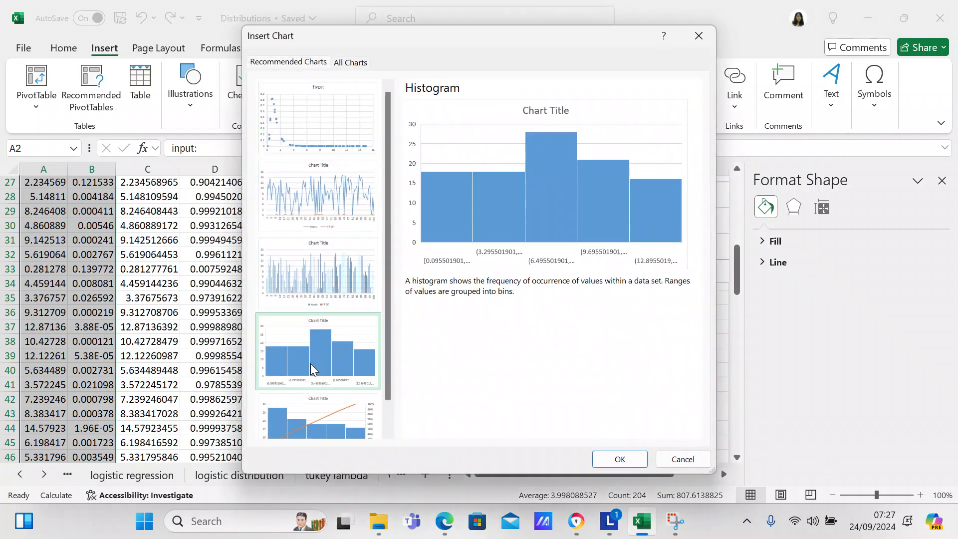
pyautogui.click(633, 460)
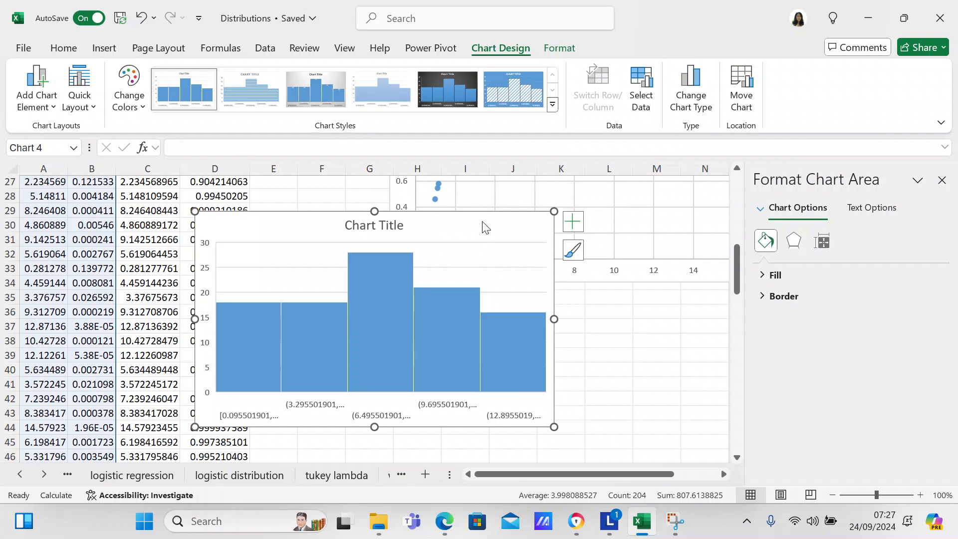
pyautogui.moveTo(495, 236); pyautogui.dragTo(680, 320)
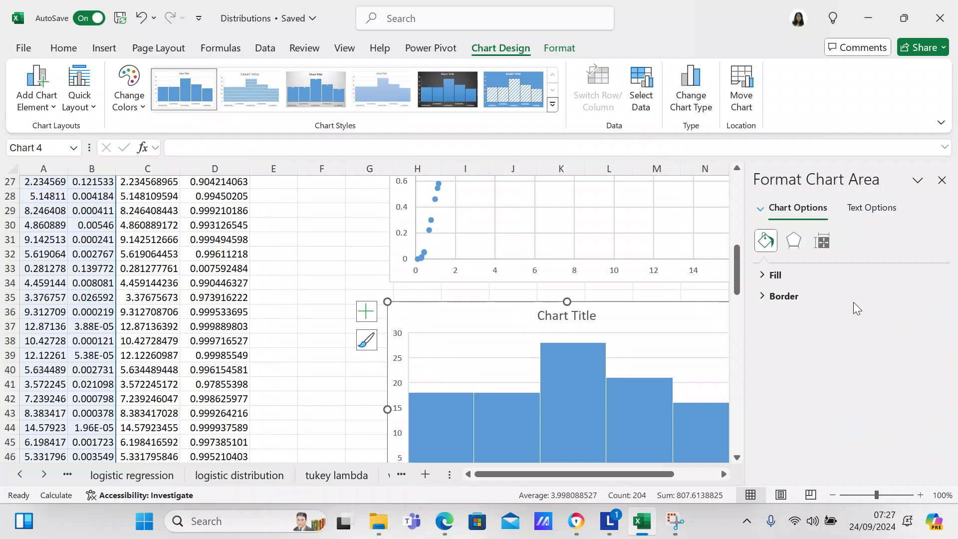
# - Replace the placeholder title of the new histogram below the f CDF scatter chart with "f PDF"
pyautogui.moveTo(738, 277); pyautogui.dragTo(740, 300)
pyautogui.click(585, 201)
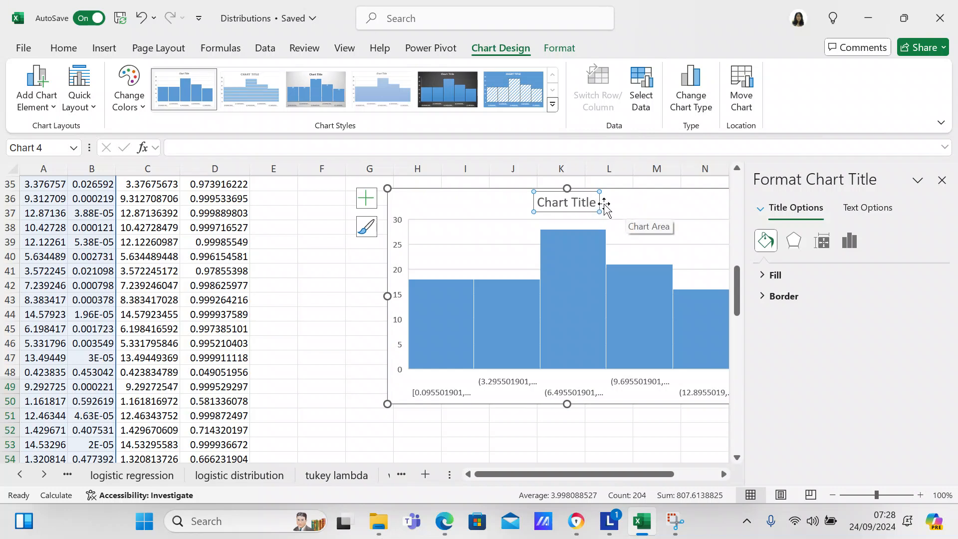
pyautogui.click(593, 205)
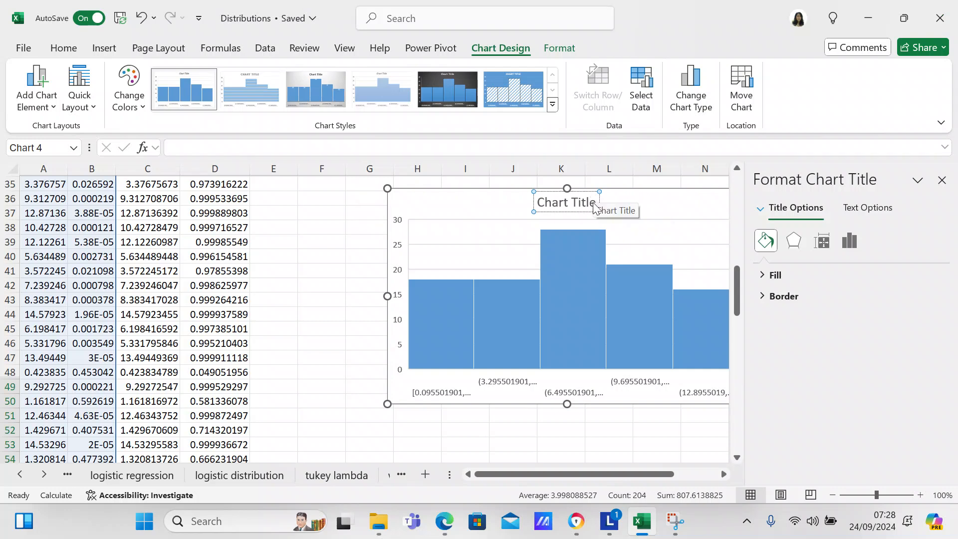
pyautogui.press('BackSpace')
pyautogui.press('BackSpace')
pyautogui.press('BackSpace')
pyautogui.press('BackSpace')
pyautogui.press('BackSpace')
pyautogui.press('BackSpace')
pyautogui.press('BackSpace')
pyautogui.press('BackSpace')
pyautogui.press('BackSpace')
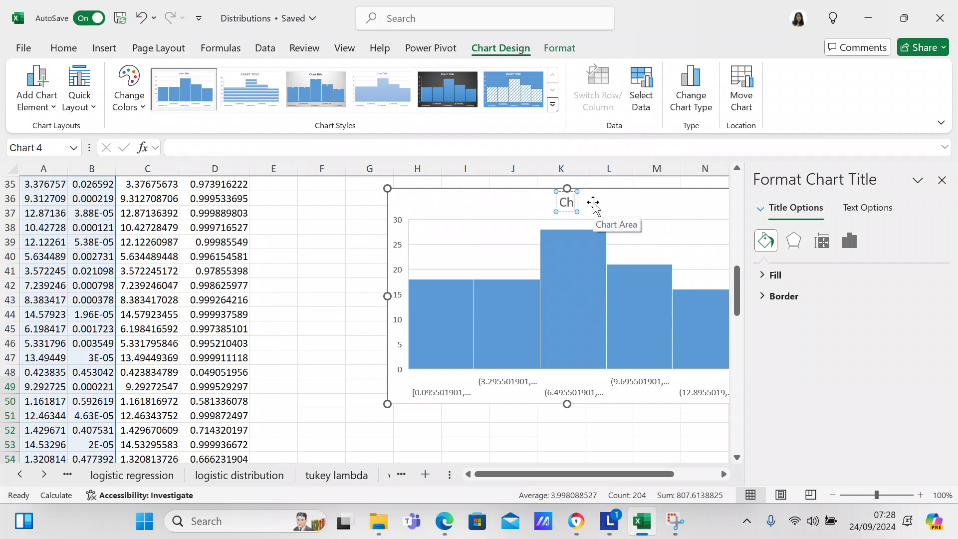
pyautogui.write('f PDF')
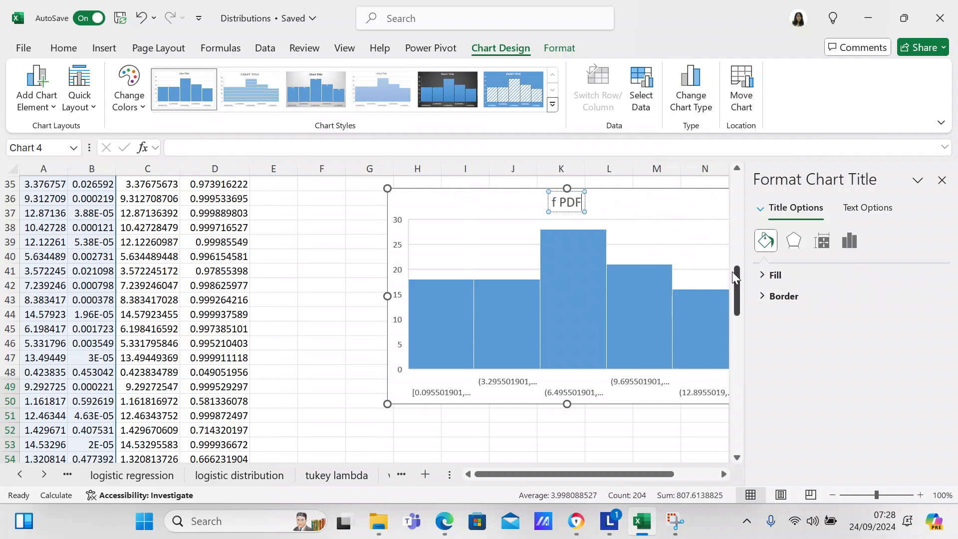
# - Set the f PDF histogram's number of bins to 15 in its horizontal axis options and close the formatting pane
pyautogui.moveTo(734, 274)
pyautogui.mouseDown()
pyautogui.moveTo(734, 402)
pyautogui.moveTo(744, 278)
pyautogui.mouseUp()
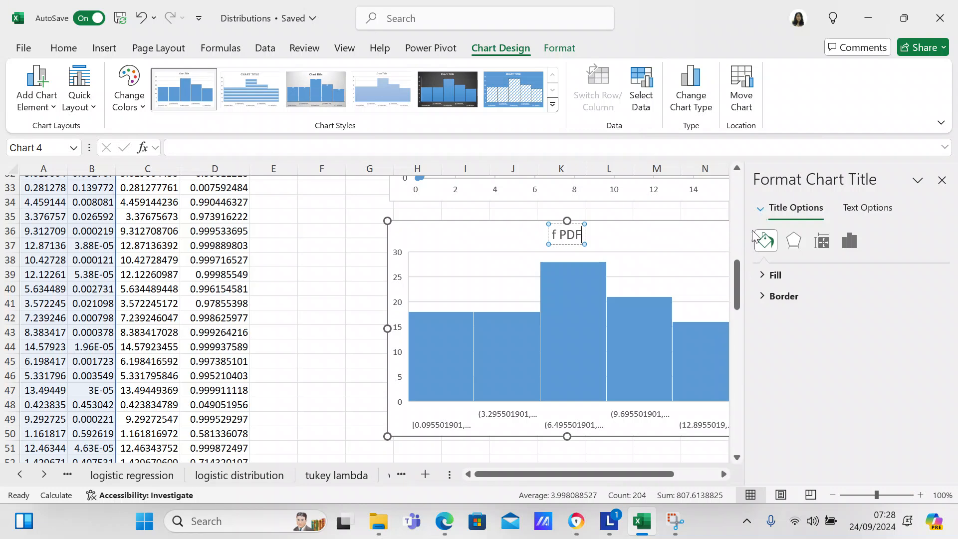
pyautogui.click(695, 363)
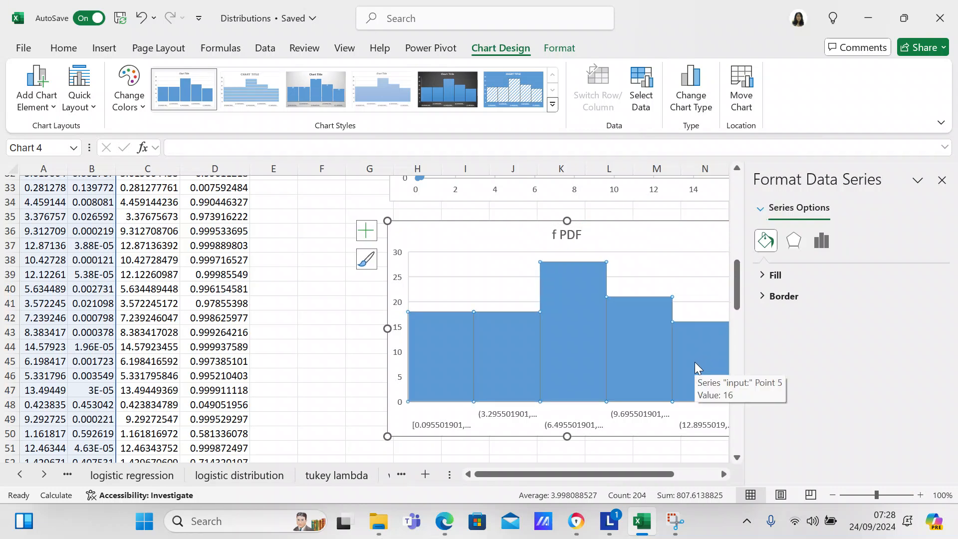
pyautogui.rightClick(687, 379)
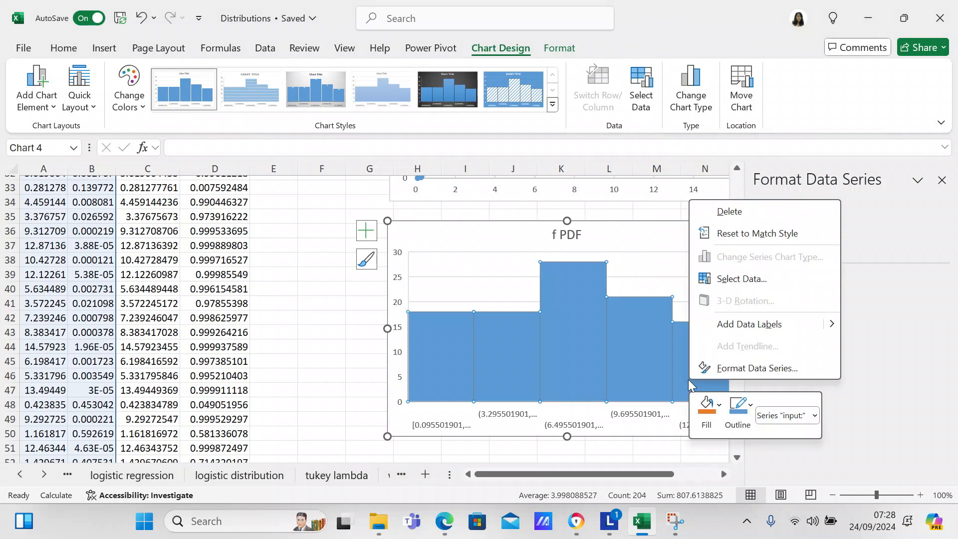
pyautogui.click(744, 368)
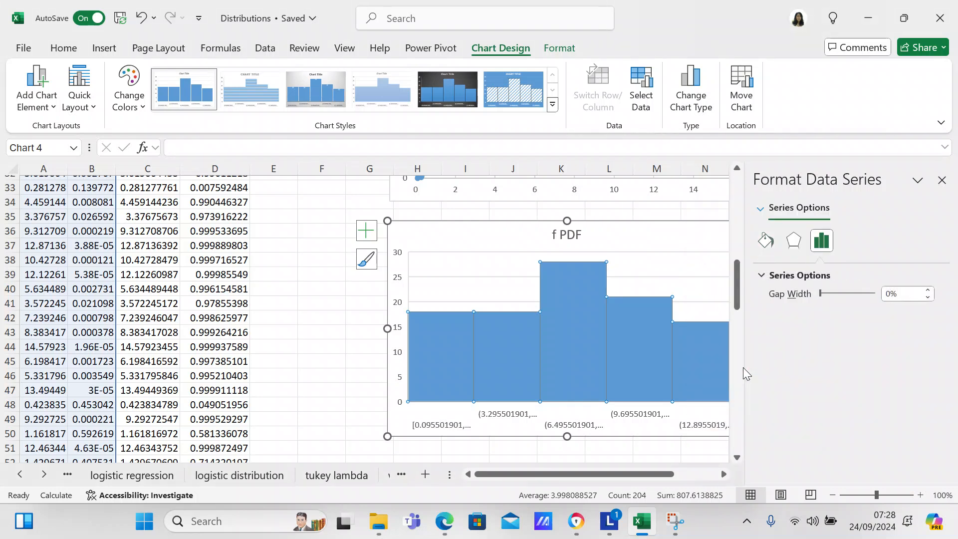
pyautogui.click(761, 209)
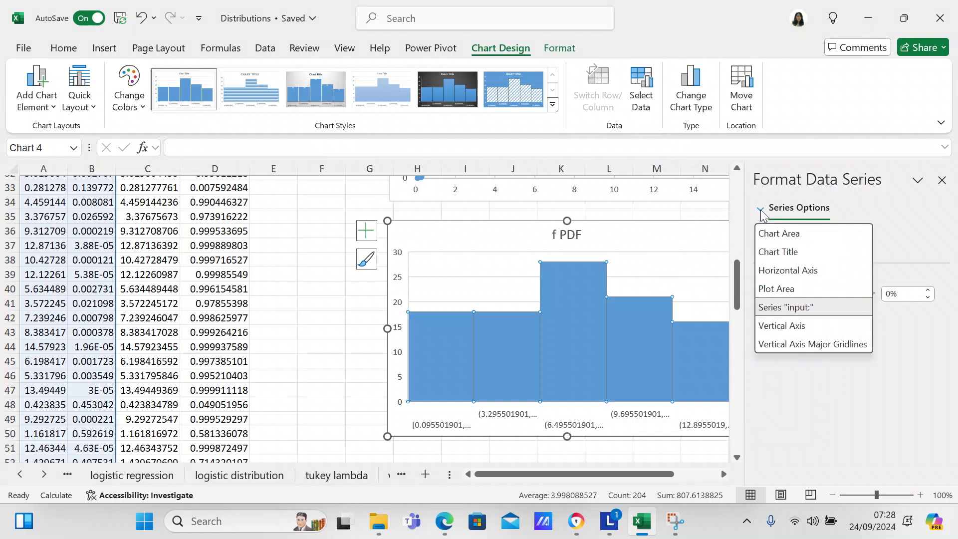
pyautogui.click(779, 270)
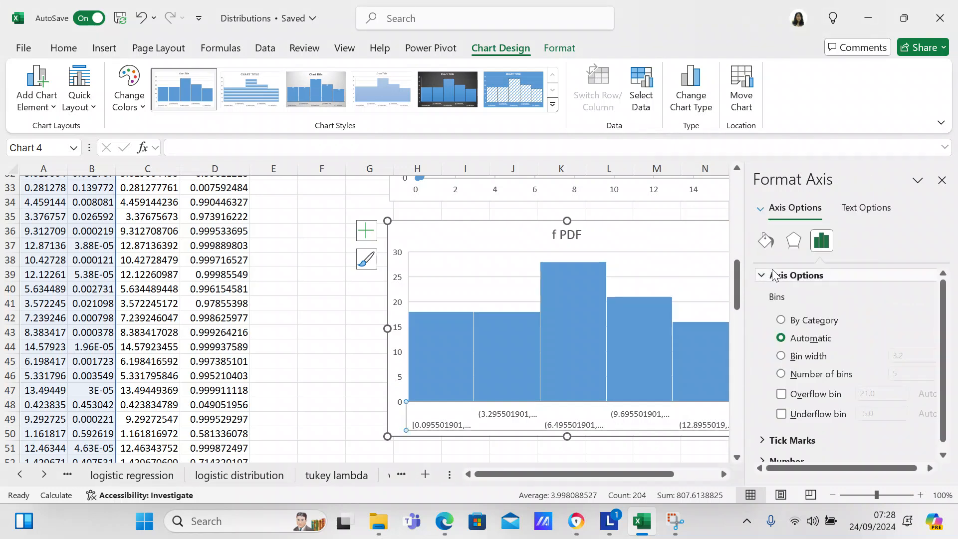
pyautogui.click(817, 379)
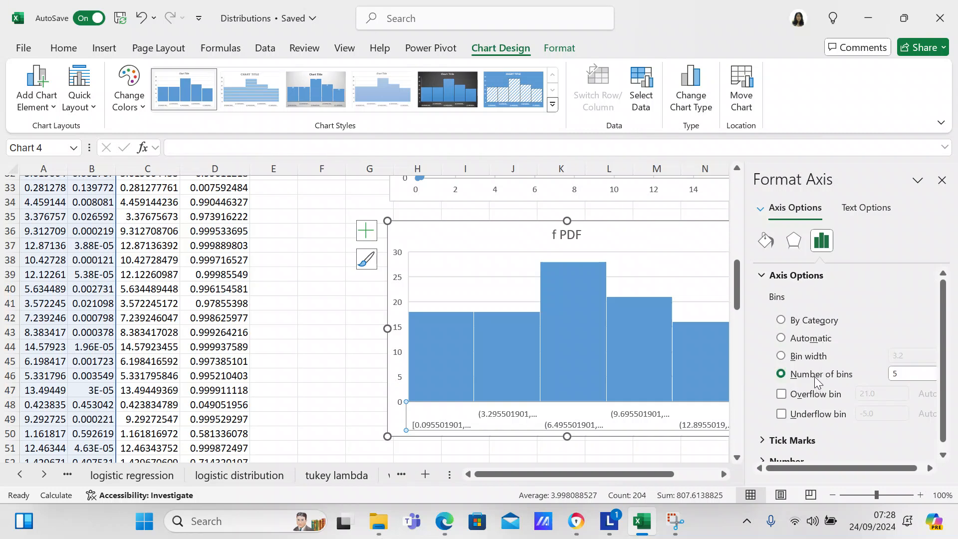
pyautogui.click(910, 373)
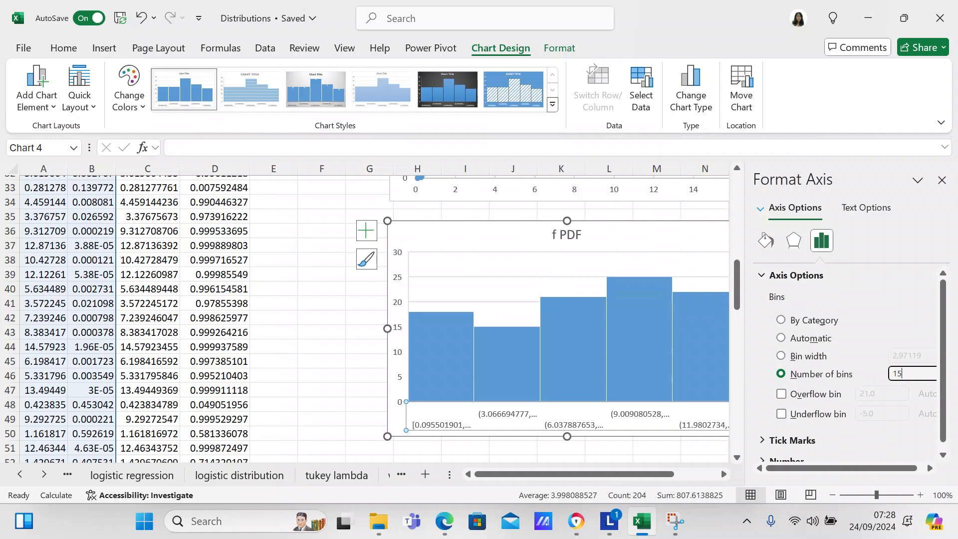
pyautogui.press('Return')
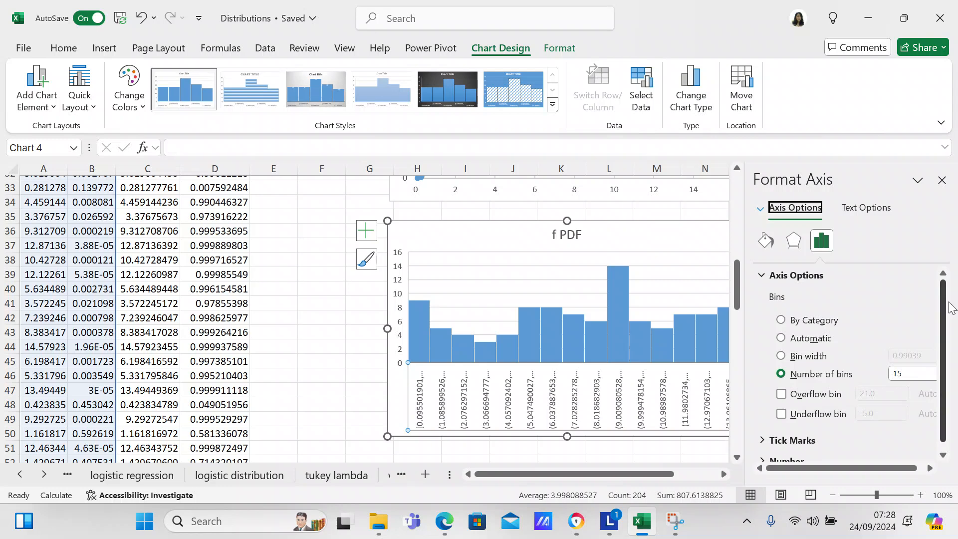
pyautogui.click(688, 249)
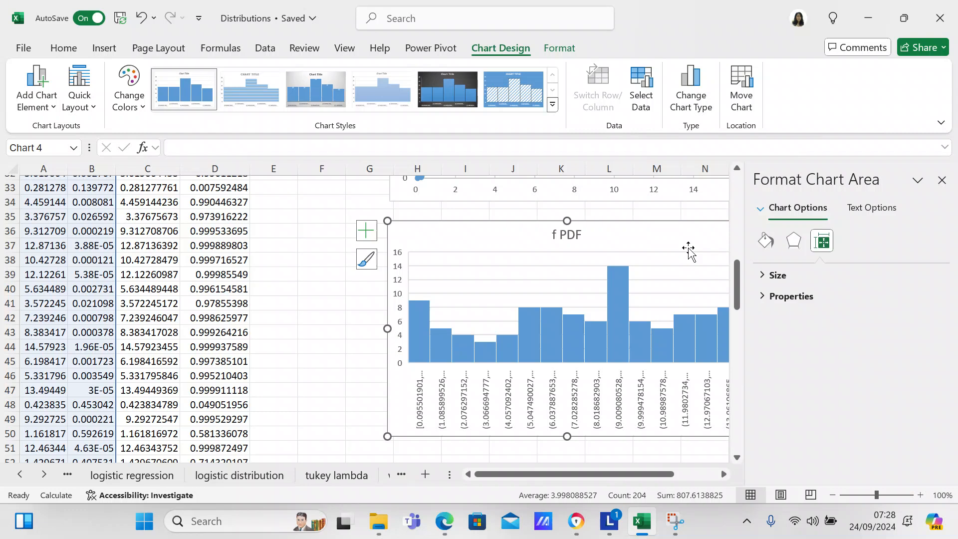
pyautogui.click(942, 181)
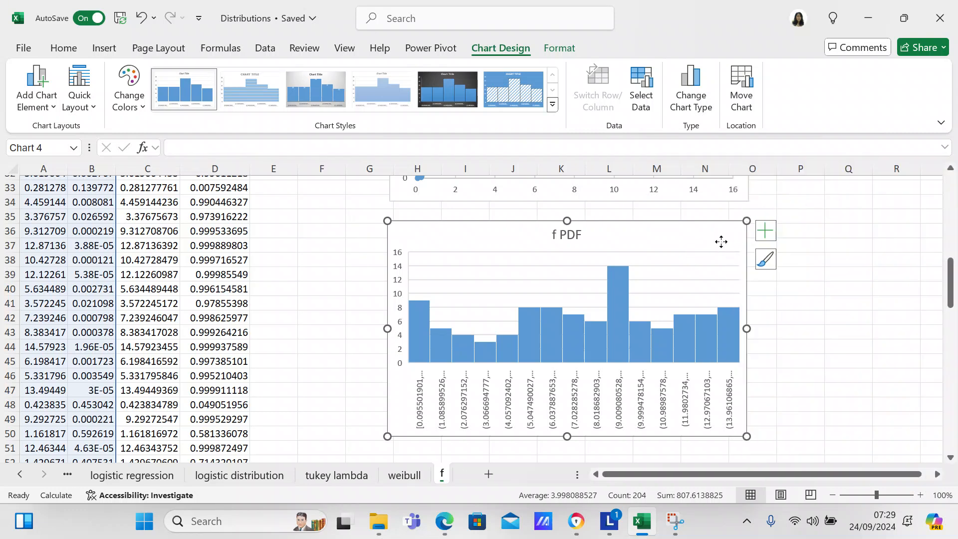
# - Delete both the f PDF histogram and the f CDF histogram from the sheet
pyautogui.press('Delete')
pyautogui.moveTo(722, 243); pyautogui.dragTo(947, 424)
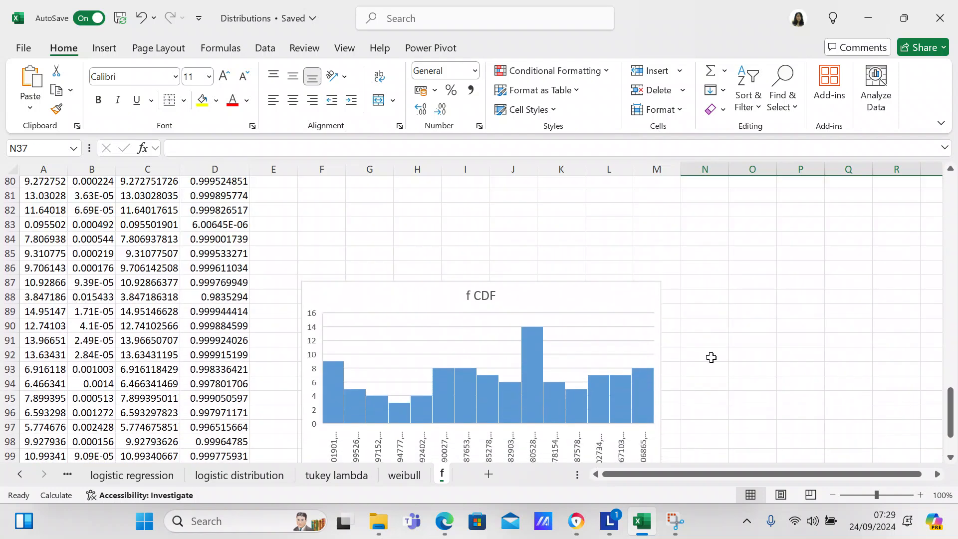
pyautogui.click(617, 306)
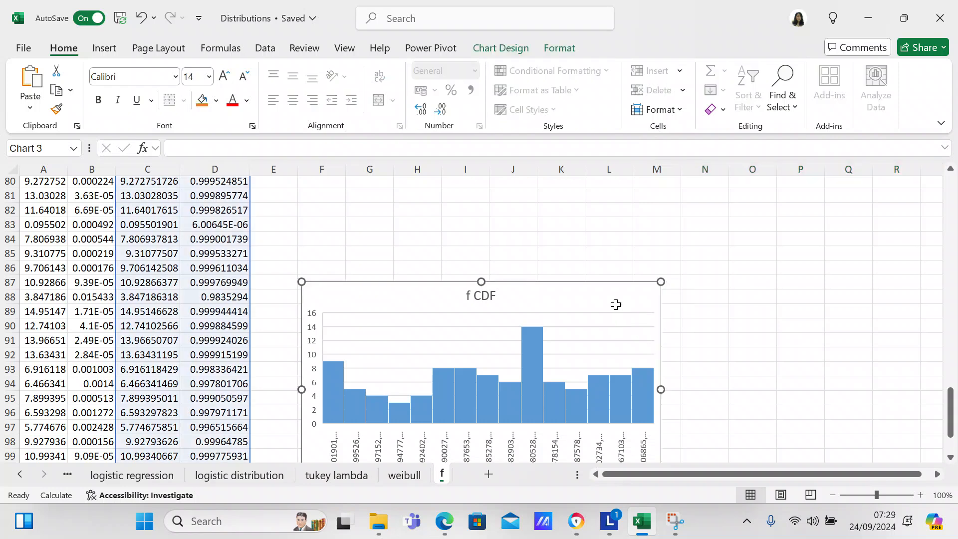
pyautogui.press('Delete')
# - Select only the f PDF column with its heading, B2:B103
pyautogui.moveTo(951, 412); pyautogui.dragTo(949, 241)
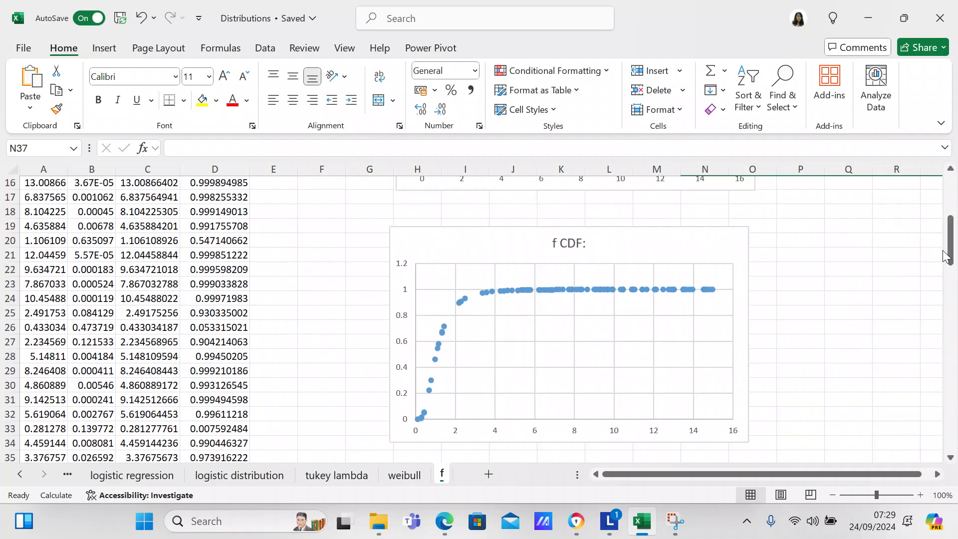
pyautogui.moveTo(945, 257); pyautogui.dragTo(945, 215)
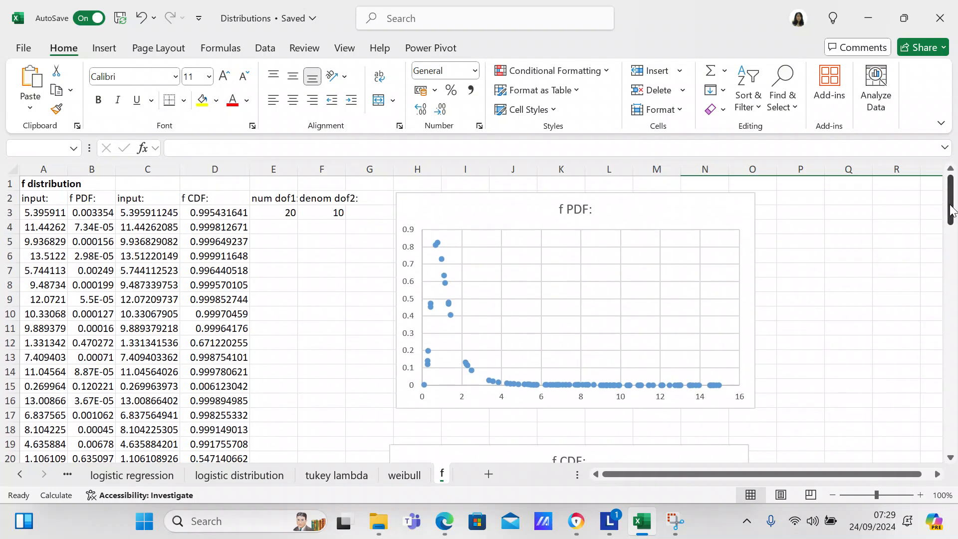
pyautogui.click(93, 197)
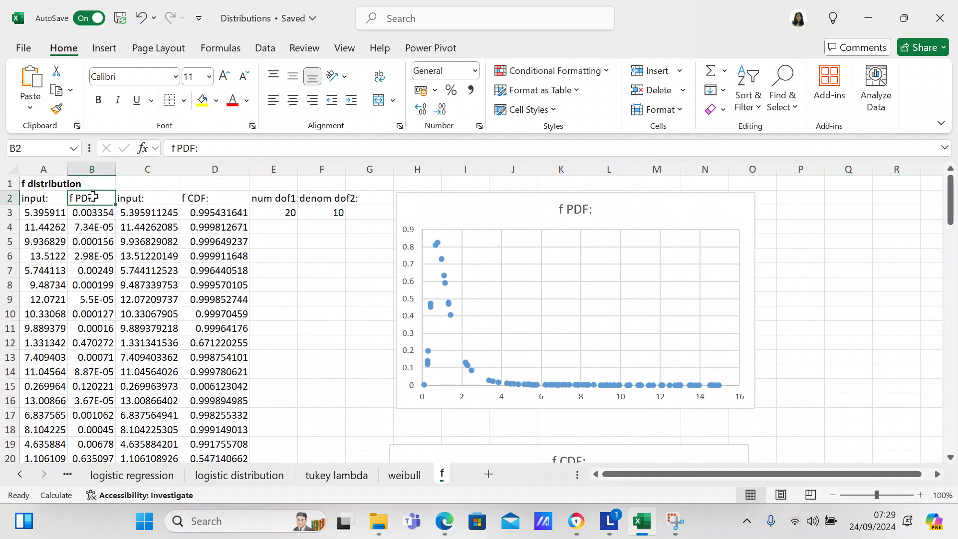
pyautogui.hotkey('shift', 'Down')
pyautogui.hotkey('shift', 'Down')
pyautogui.hotkey('shift', 'Down')
pyautogui.hotkey('shift', 'Down')
pyautogui.hotkey('shift', 'Down')
pyautogui.hotkey('shift', 'Down')
pyautogui.hotkey('shift', 'Down')
pyautogui.hotkey('shift', 'Down')
pyautogui.hotkey('shift', 'Down')
pyautogui.hotkey('shift', 'Down')
pyautogui.hotkey('shift', 'Down')
pyautogui.hotkey('shift', 'Down')
pyautogui.hotkey('shift', 'Down')
pyautogui.hotkey('shift', 'Down')
pyautogui.hotkey('shift', 'Down')
pyautogui.hotkey('shift', 'Down')
pyautogui.hotkey('shift', 'Down')
pyautogui.hotkey('shift', 'Down')
pyautogui.hotkey('shift', 'Down')
pyautogui.hotkey('shift', 'Down')
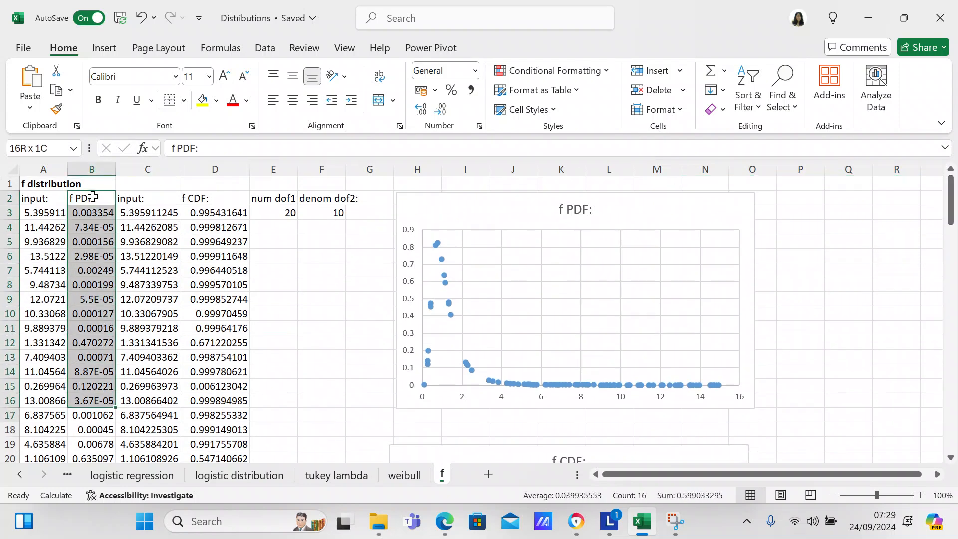
pyautogui.hotkey('shift', 'Down')
pyautogui.hotkey('shift', 'Down')
pyautogui.hotkey('shift', 'Down')
pyautogui.hotkey('shift', 'Down')
pyautogui.hotkey('shift', 'Down')
pyautogui.hotkey('shift', 'Down')
pyautogui.hotkey('shift', 'Down')
pyautogui.hotkey('shift', 'Down')
pyautogui.hotkey('shift', 'Down')
pyautogui.hotkey('shift', 'Down')
pyautogui.hotkey('shift', 'Down')
pyautogui.hotkey('shift', 'Down')
pyautogui.hotkey('shift', 'Down')
pyautogui.hotkey('shift', 'Down')
pyautogui.hotkey('shift', 'Down')
pyautogui.hotkey('shift', 'Down')
pyautogui.hotkey('shift', 'Down')
pyautogui.hotkey('shift', 'Down')
pyautogui.hotkey('shift', 'Down')
pyautogui.hotkey('shift', 'Down')
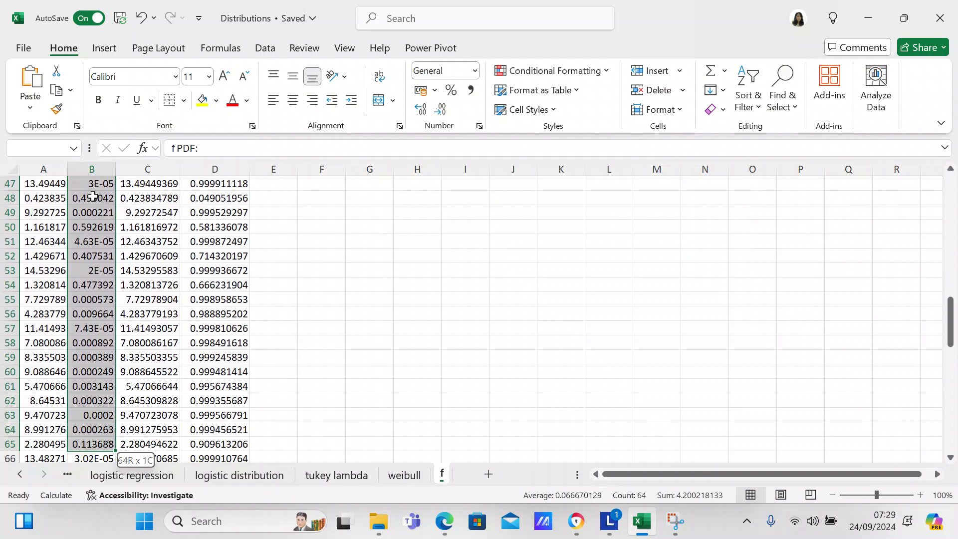
pyautogui.hotkey('shift', 'Down')
pyautogui.hotkey('shift', 'Down')
pyautogui.hotkey('shift', 'Down')
pyautogui.hotkey('shift', 'Down')
pyautogui.hotkey('shift', 'Down')
pyautogui.hotkey('shift', 'Down')
pyautogui.hotkey('shift', 'Down')
pyautogui.hotkey('shift', 'Down')
pyautogui.hotkey('shift', 'Down')
pyautogui.hotkey('shift', 'Down')
pyautogui.hotkey('shift', 'Down')
pyautogui.hotkey('shift', 'Down')
pyautogui.hotkey('shift', 'Down')
pyautogui.hotkey('shift', 'Down')
pyautogui.hotkey('shift', 'Down')
pyautogui.hotkey('shift', 'Down')
pyautogui.hotkey('shift', 'Down')
pyautogui.hotkey('shift', 'Down')
pyautogui.hotkey('shift', 'Down')
pyautogui.hotkey('shift', 'Down')
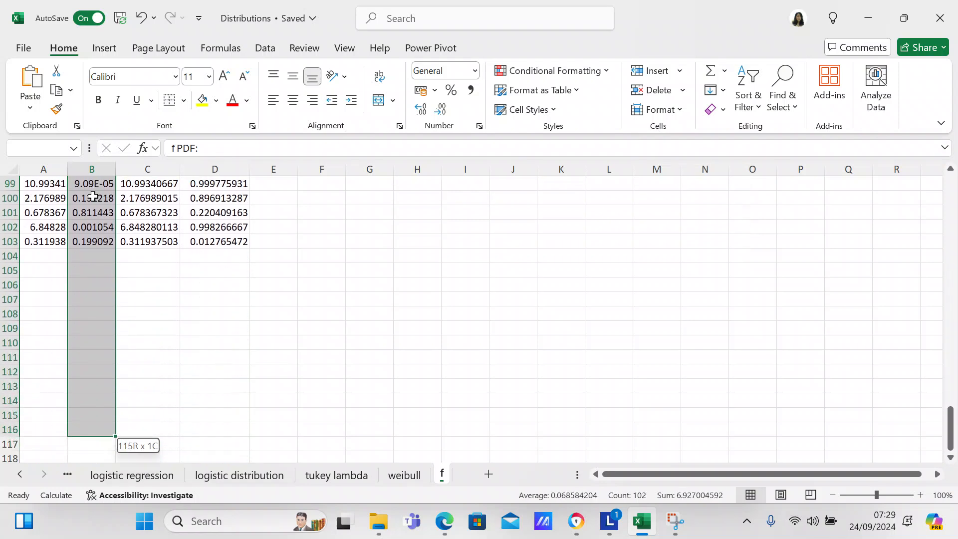
pyautogui.hotkey('shift', 'Up')
pyautogui.hotkey('shift', 'Up')
pyautogui.hotkey('shift', 'Up')
pyautogui.hotkey('shift', 'Up')
pyautogui.hotkey('shift', 'Up')
pyautogui.hotkey('shift', 'Up')
pyautogui.hotkey('shift', 'Up')
pyautogui.hotkey('shift', 'Up')
pyautogui.hotkey('shift', 'Up')
pyautogui.hotkey('shift', 'Up')
pyautogui.hotkey('shift', 'Up')
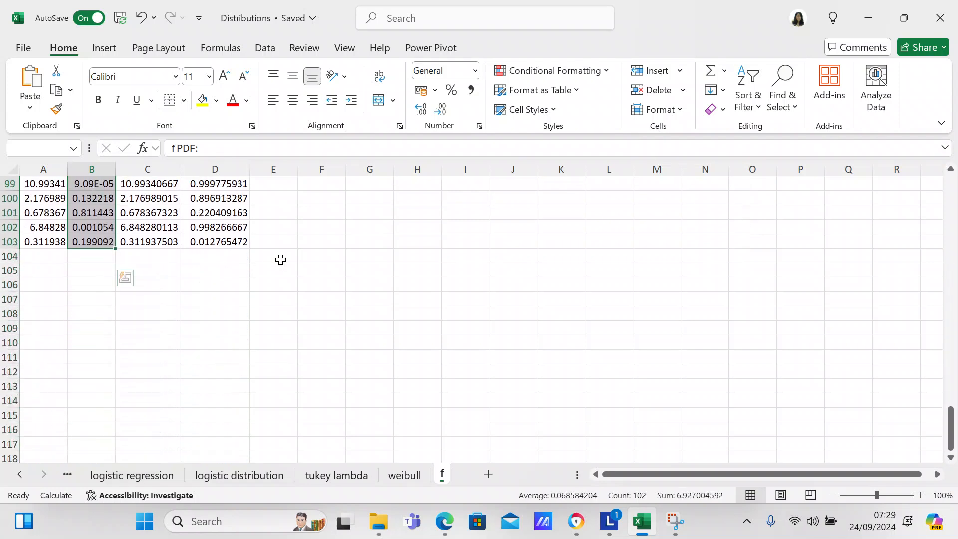
# - Insert a histogram of the selected f PDF values and place it just below the f CDF scatter chart
pyautogui.moveTo(951, 427); pyautogui.dragTo(954, 282)
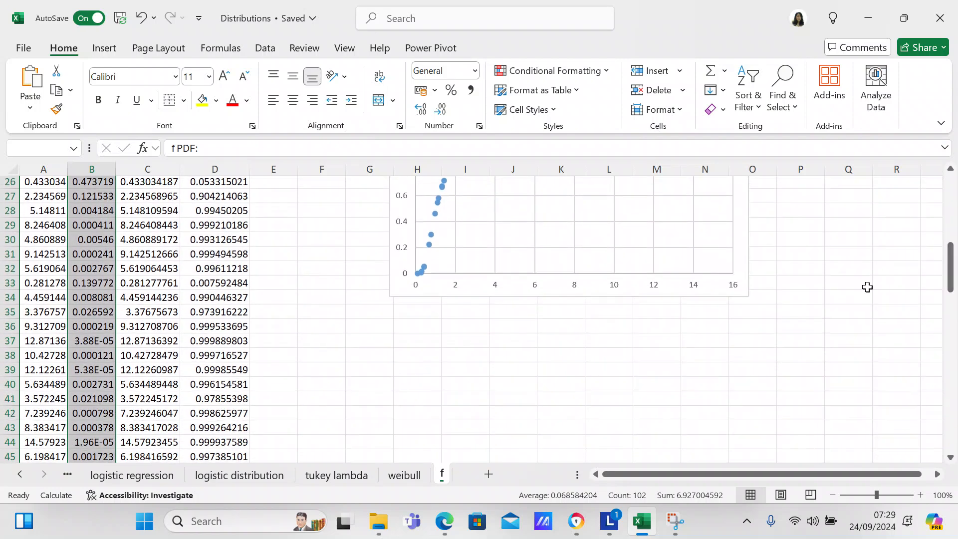
pyautogui.click(104, 48)
pyautogui.click(298, 93)
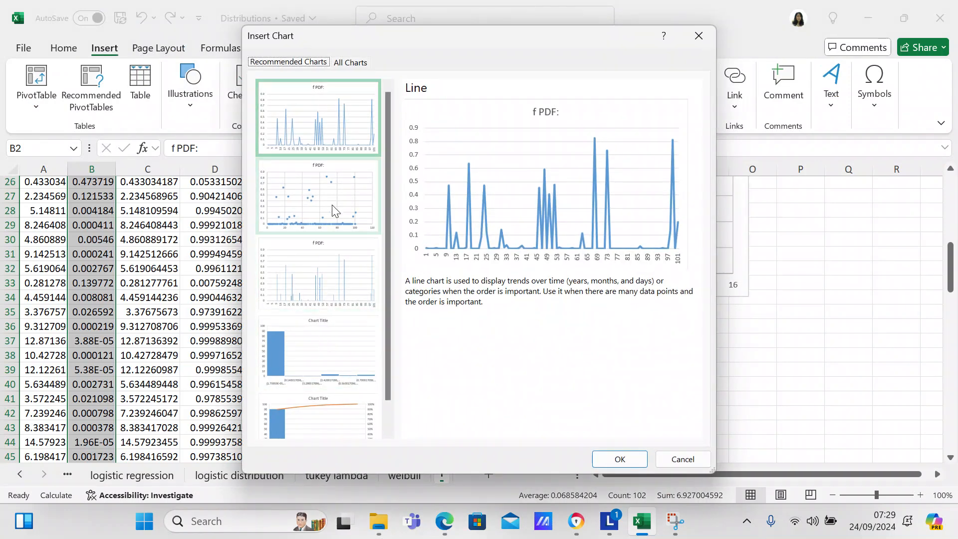
pyautogui.click(348, 61)
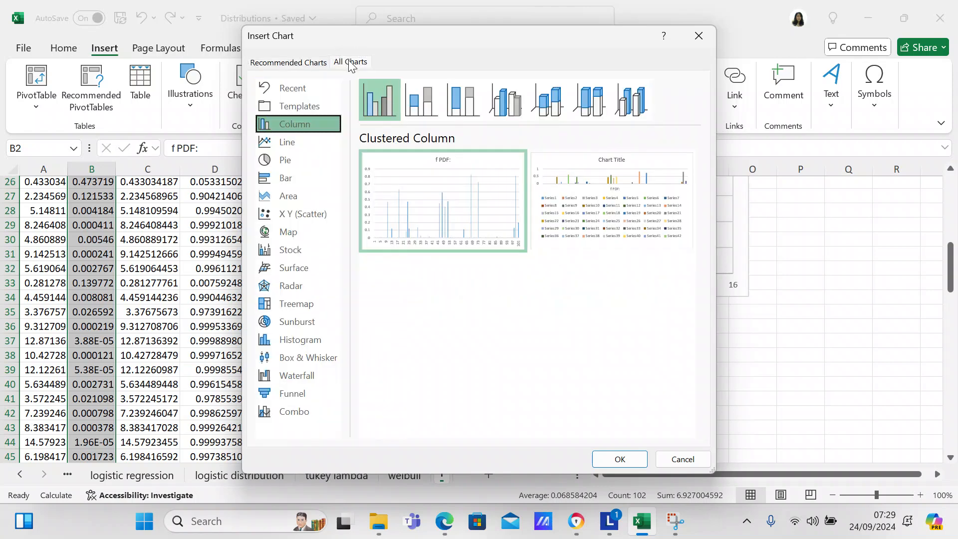
pyautogui.click(304, 338)
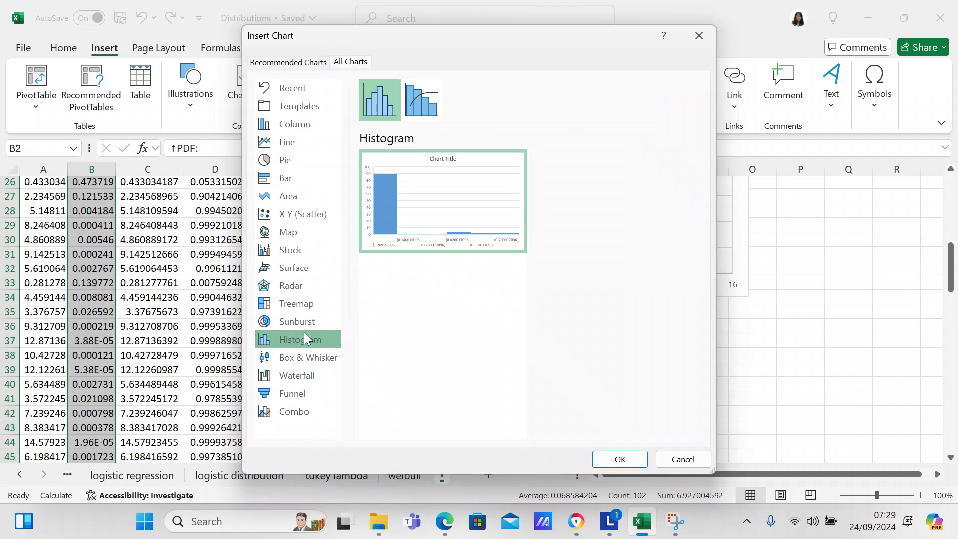
pyautogui.click(618, 457)
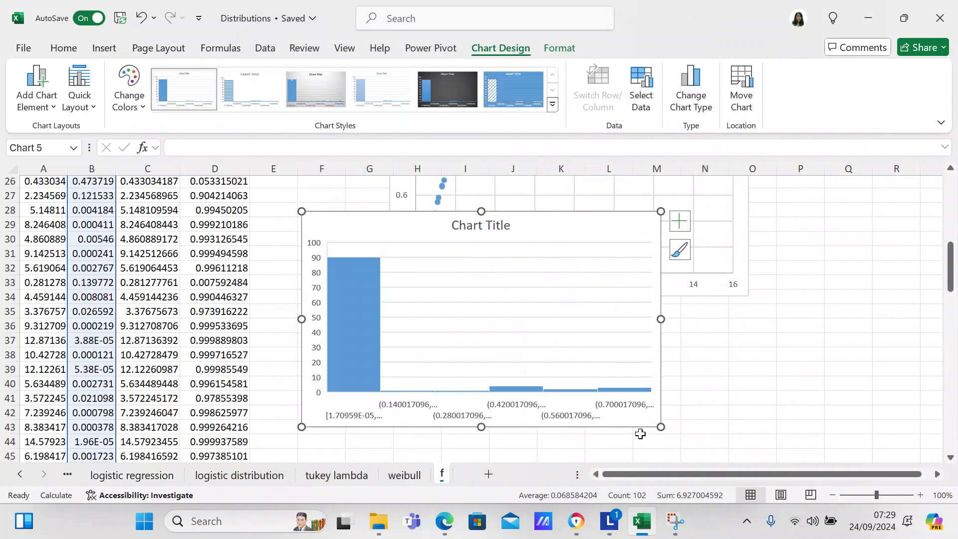
pyautogui.moveTo(533, 221); pyautogui.dragTo(620, 324)
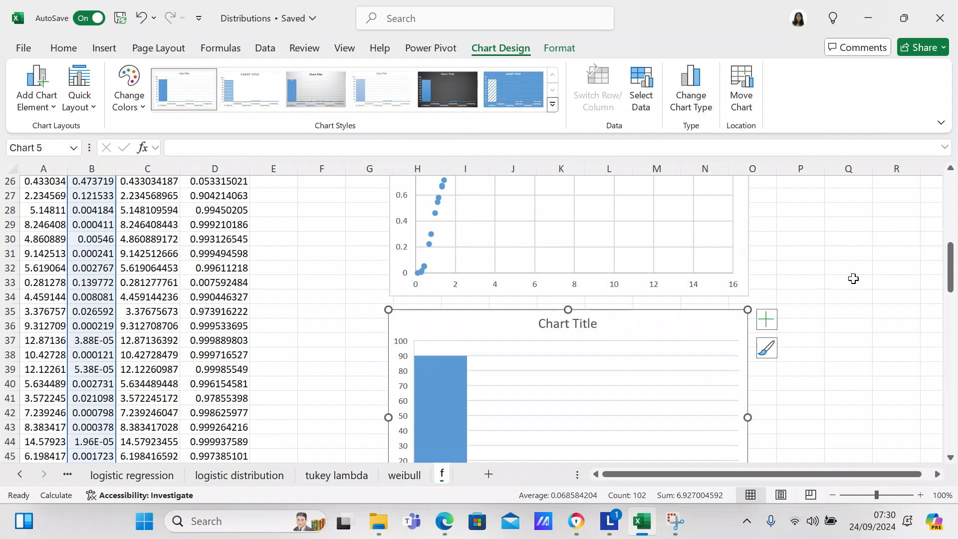
# - Title the histogram of the f PDF column "f PDF"
pyautogui.moveTo(949, 268); pyautogui.dragTo(953, 298)
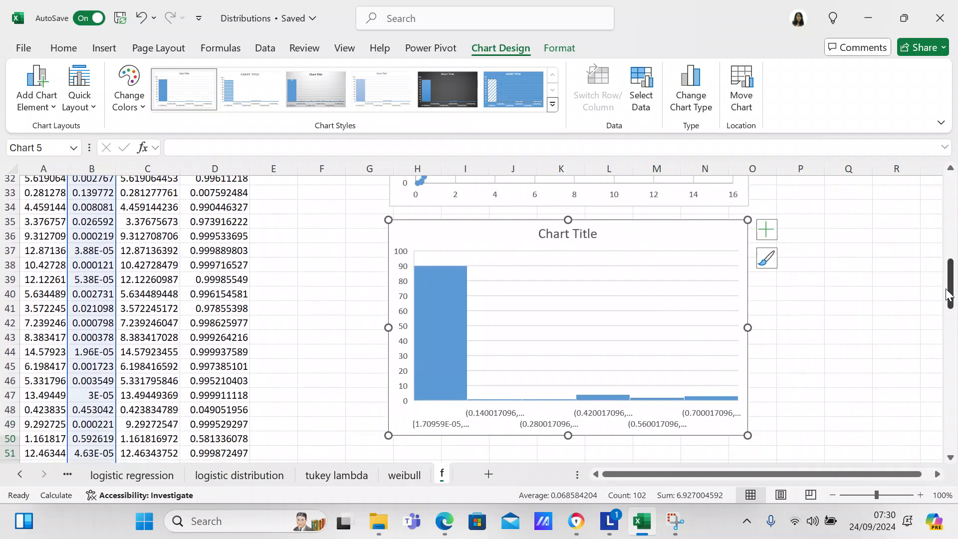
pyautogui.click(598, 233)
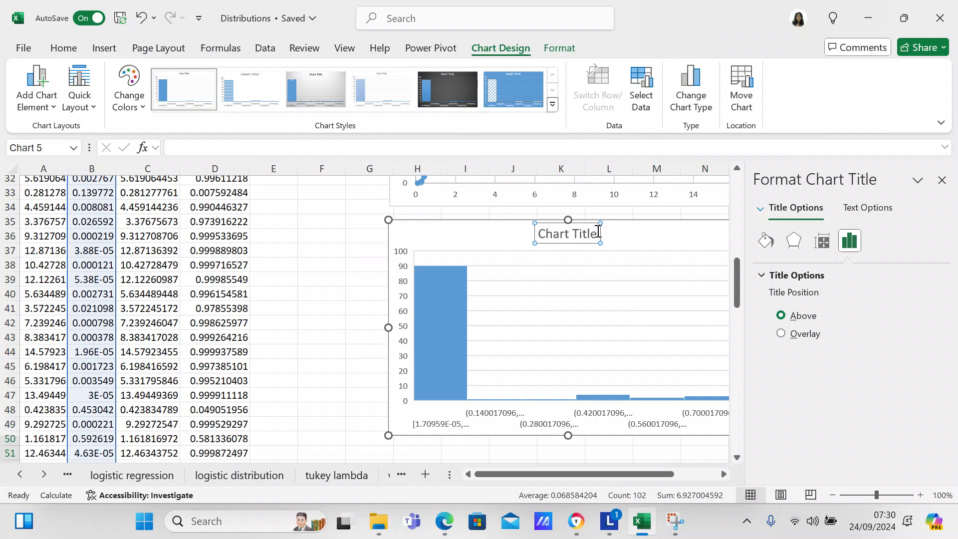
pyautogui.press('BackSpace')
pyautogui.press('BackSpace')
pyautogui.press('BackSpace')
pyautogui.press('BackSpace')
pyautogui.press('BackSpace')
pyautogui.press('BackSpace')
pyautogui.press('BackSpace')
pyautogui.press('BackSpace')
pyautogui.press('BackSpace')
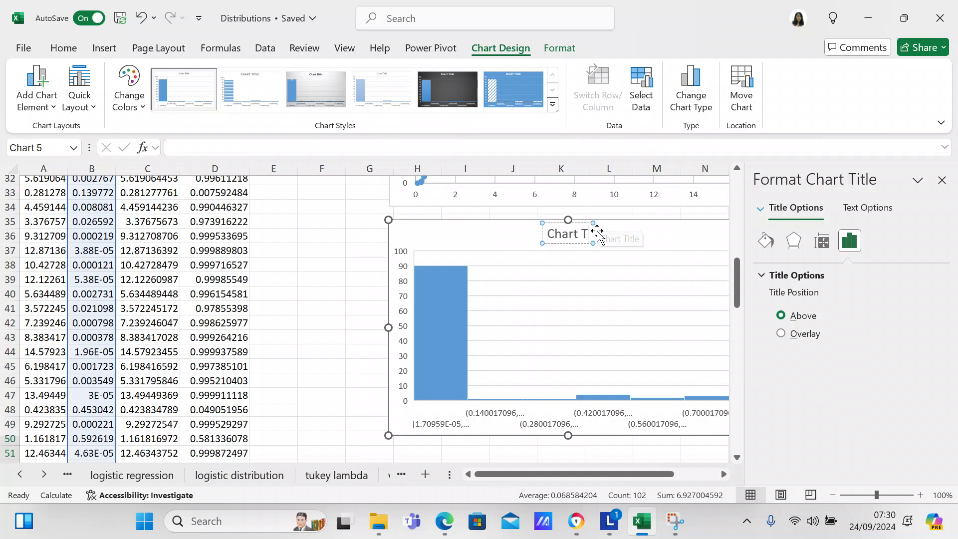
pyautogui.press('BackSpace')
pyautogui.press('BackSpace')
pyautogui.write('f PDF')
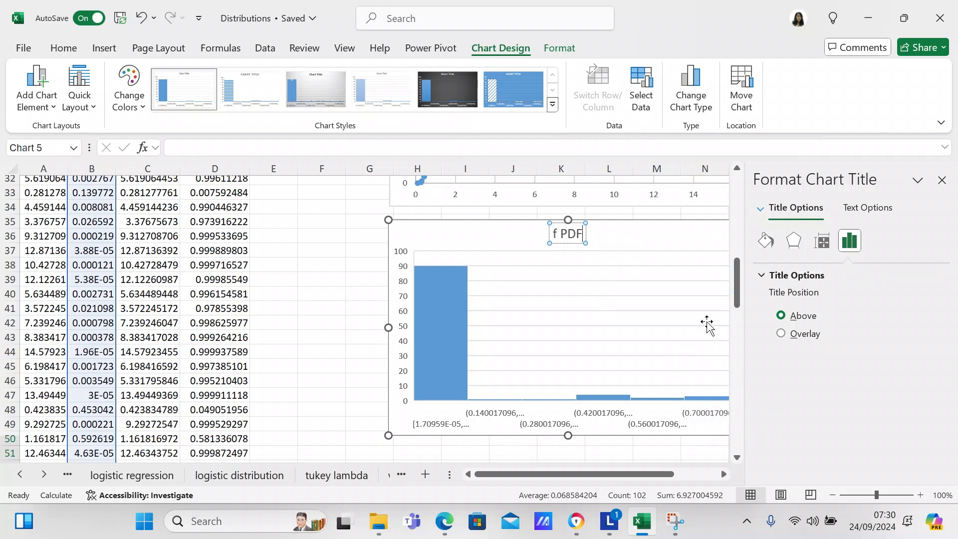
# - Set the horizontal axis of the f PDF histogram to 15 bins
pyautogui.moveTo(621, 472); pyautogui.dragTo(636, 472)
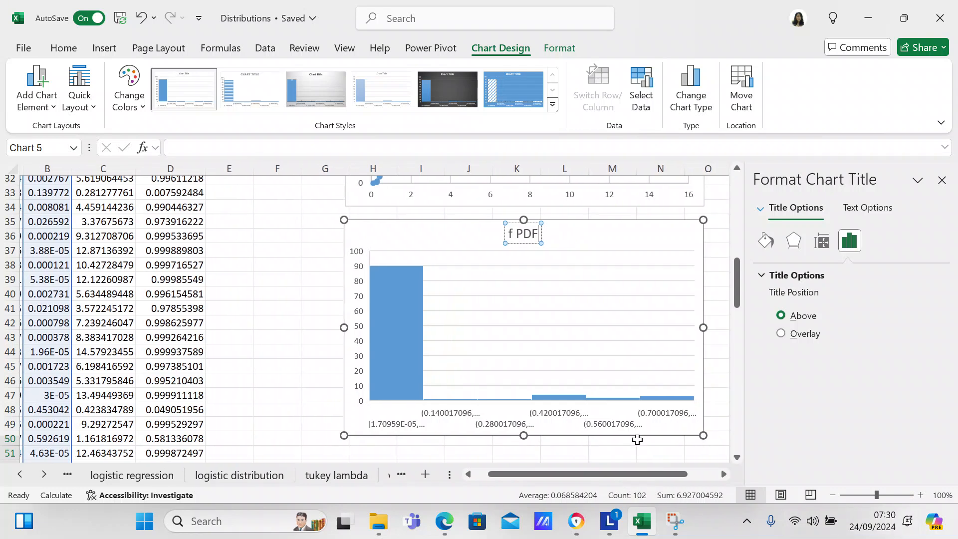
pyautogui.rightClick(651, 399)
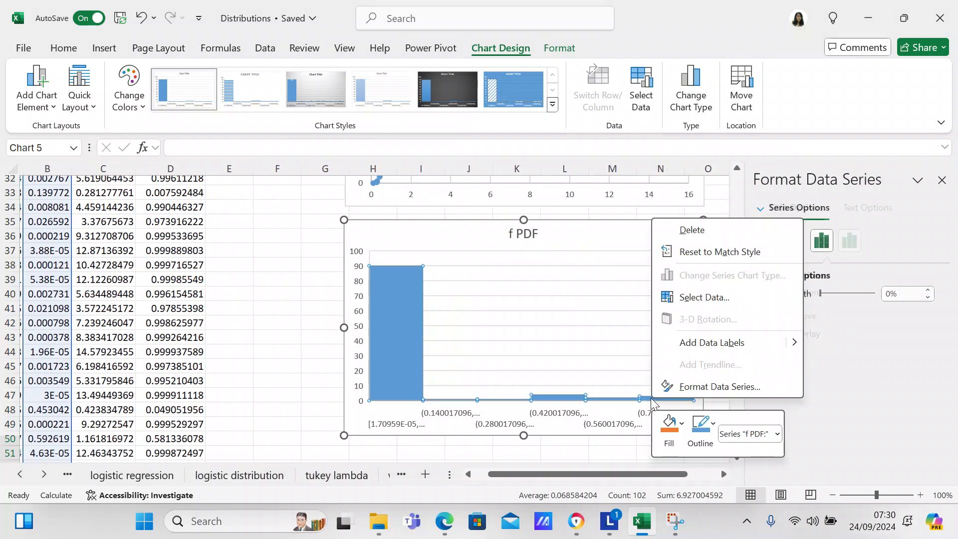
pyautogui.click(688, 388)
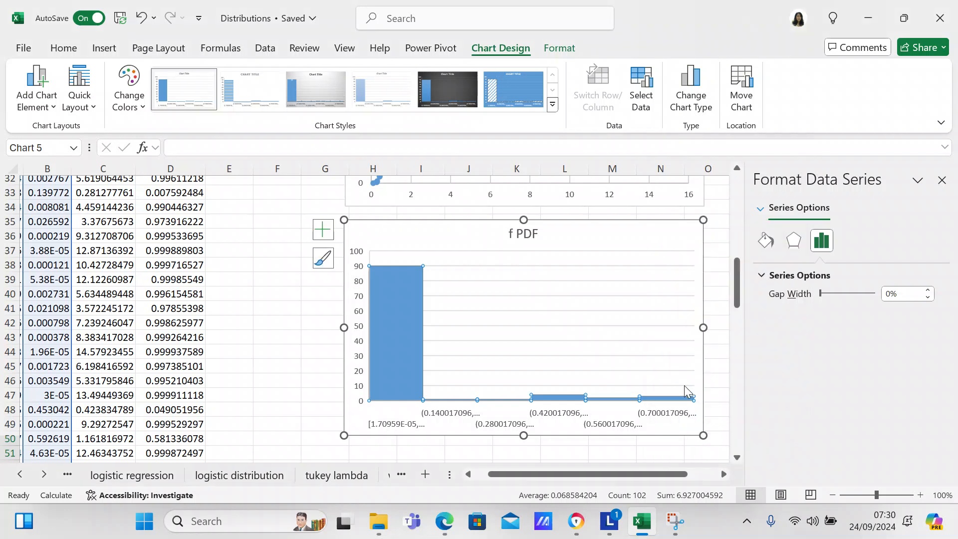
pyautogui.click(762, 210)
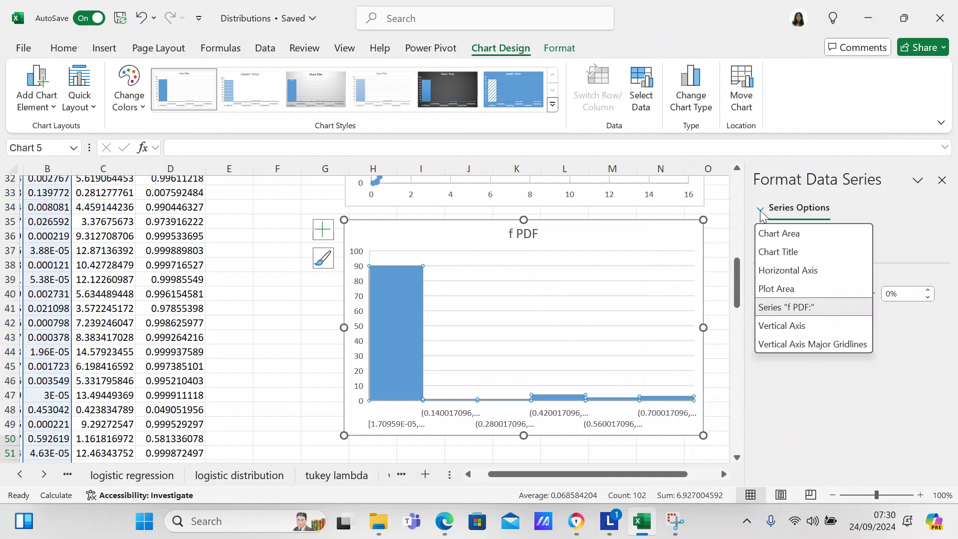
pyautogui.click(786, 276)
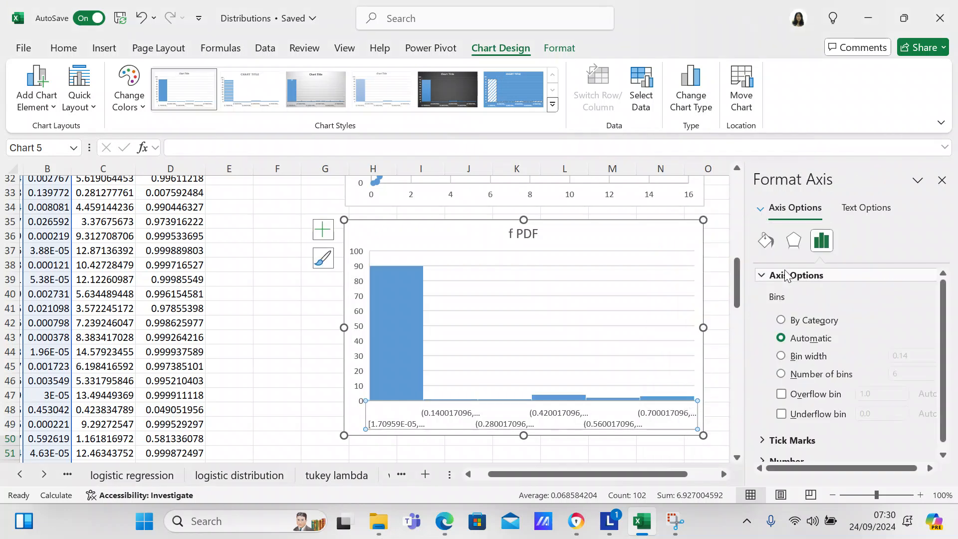
pyautogui.click(803, 373)
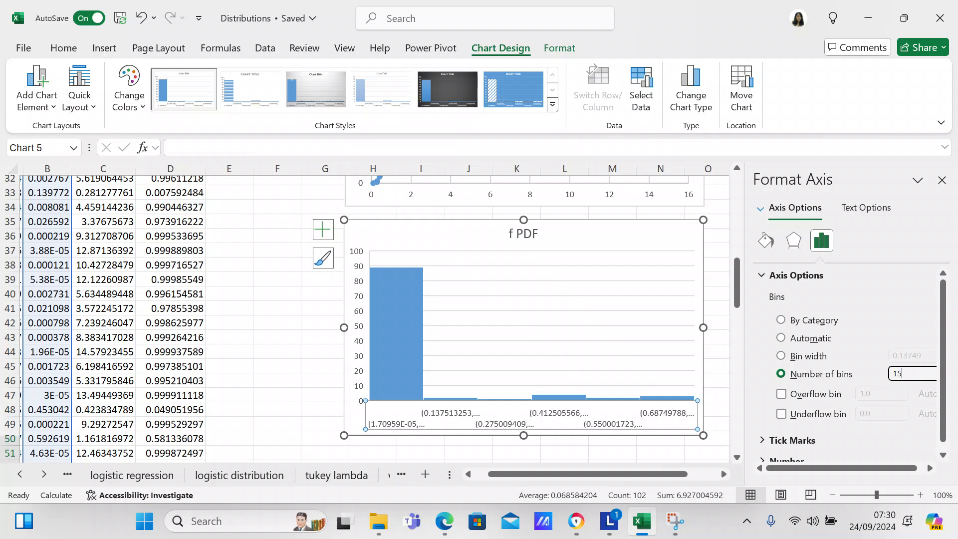
pyautogui.write('15')
pyautogui.press('Return')
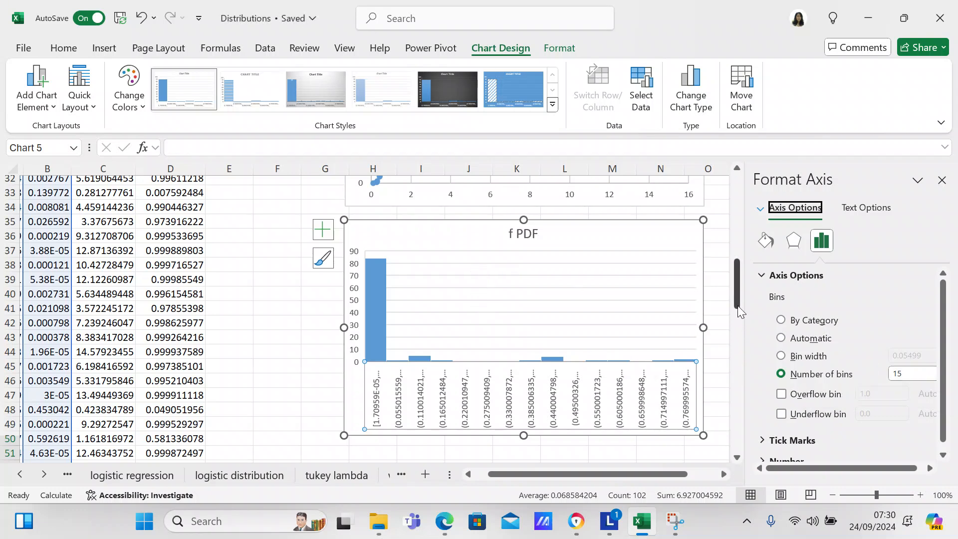
# - Select only the f CDF column with its heading, D2:D103
pyautogui.moveTo(740, 311); pyautogui.dragTo(724, 147)
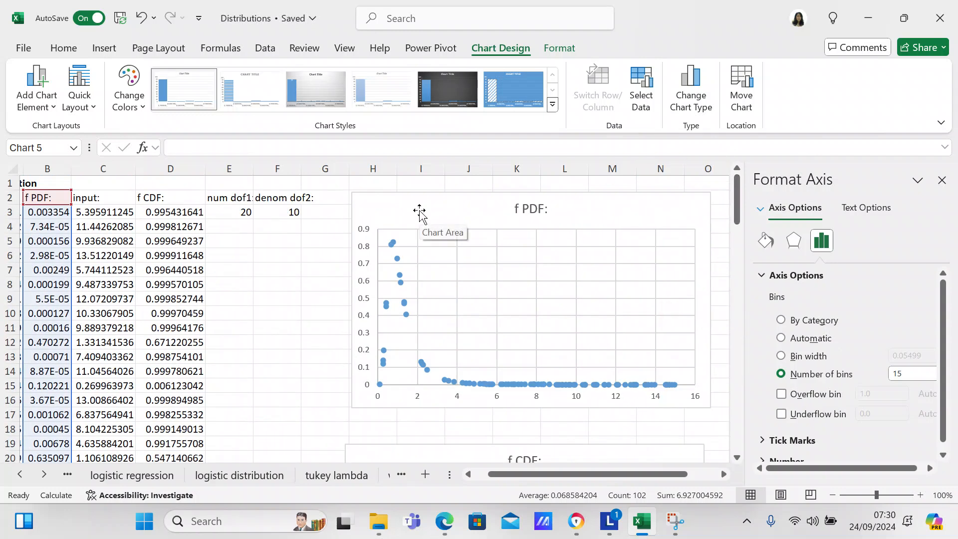
pyautogui.click(187, 209)
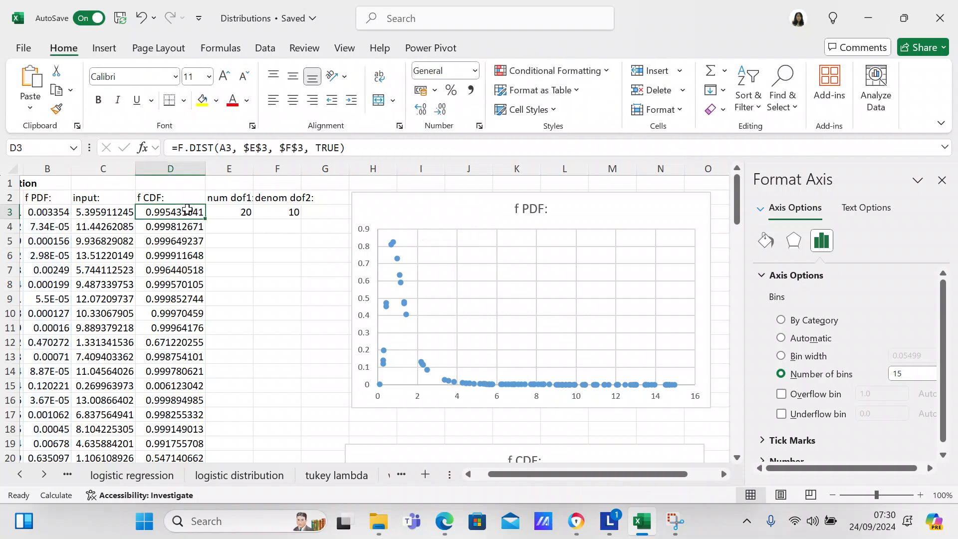
pyautogui.click(181, 199)
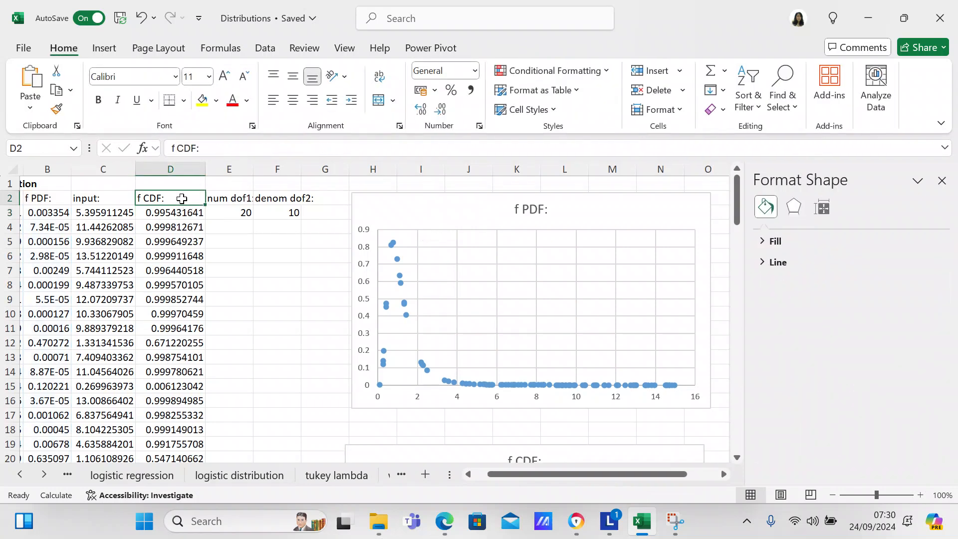
pyautogui.moveTo(182, 199)
pyautogui.mouseDown()
pyautogui.moveTo(182, 457)
pyautogui.moveTo(182, 198)
pyautogui.mouseUp()
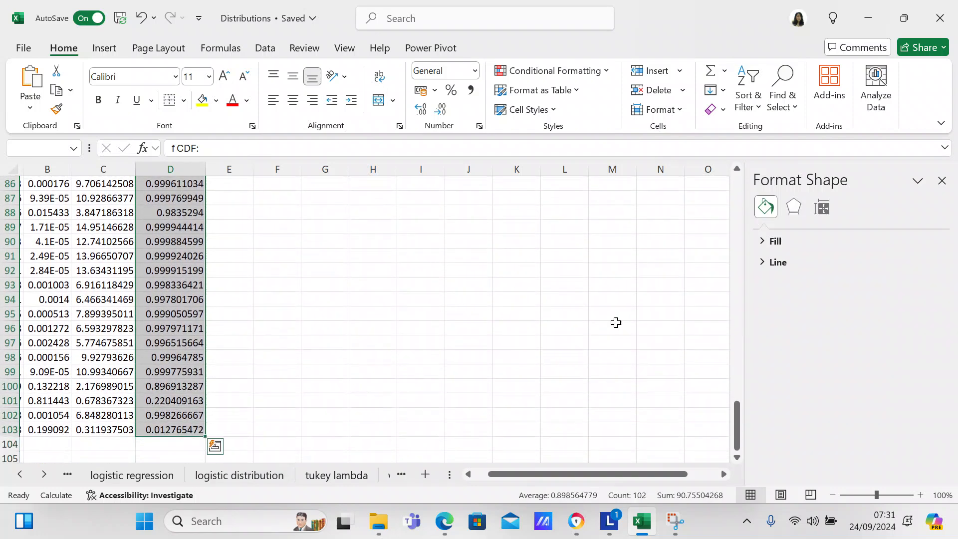
# - Insert a histogram of the selected f CDF values and place it just below the f PDF histogram
pyautogui.moveTo(738, 411); pyautogui.dragTo(732, 311)
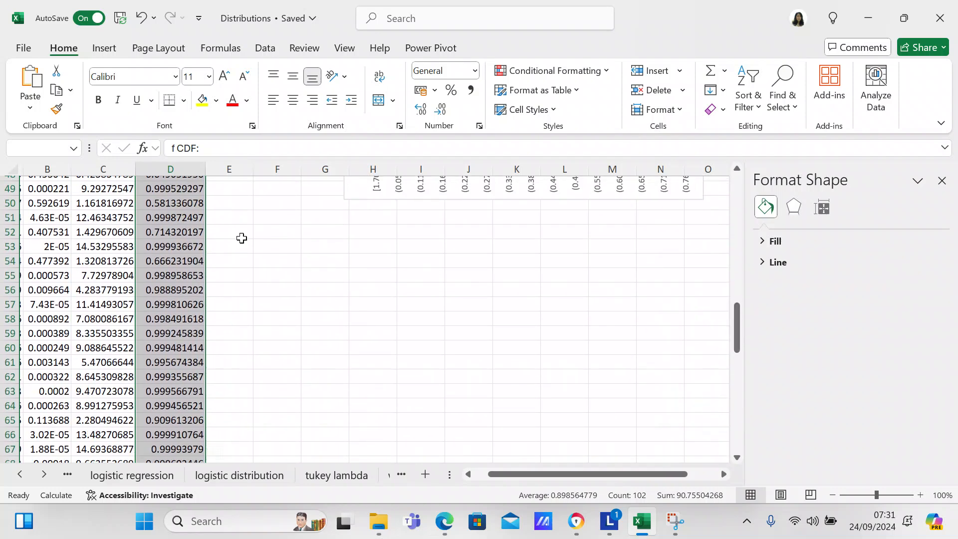
pyautogui.click(103, 50)
pyautogui.click(306, 74)
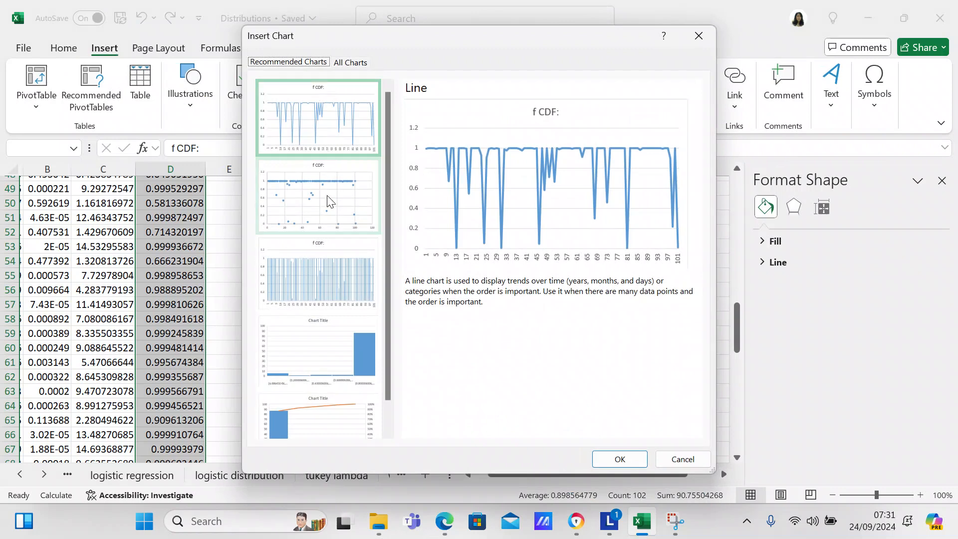
pyautogui.click(358, 62)
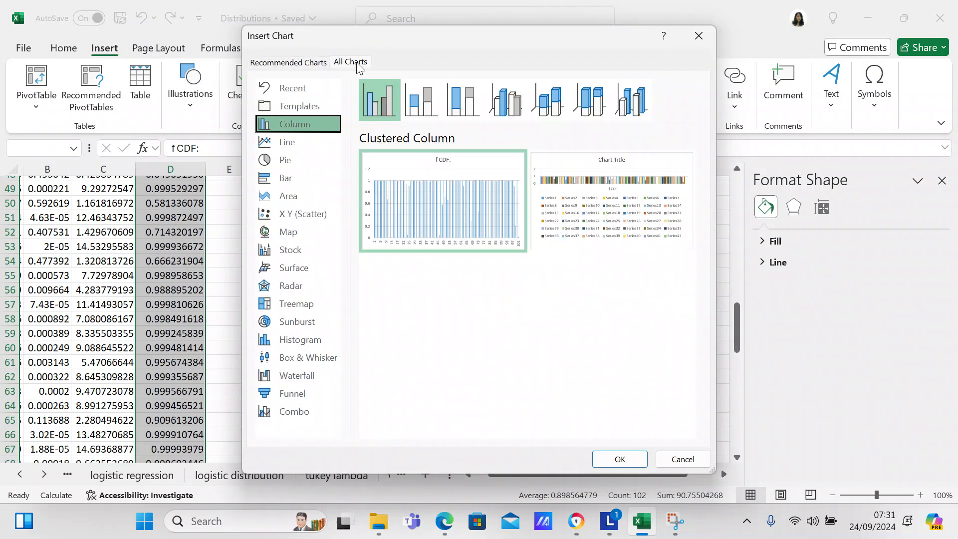
pyautogui.click(296, 340)
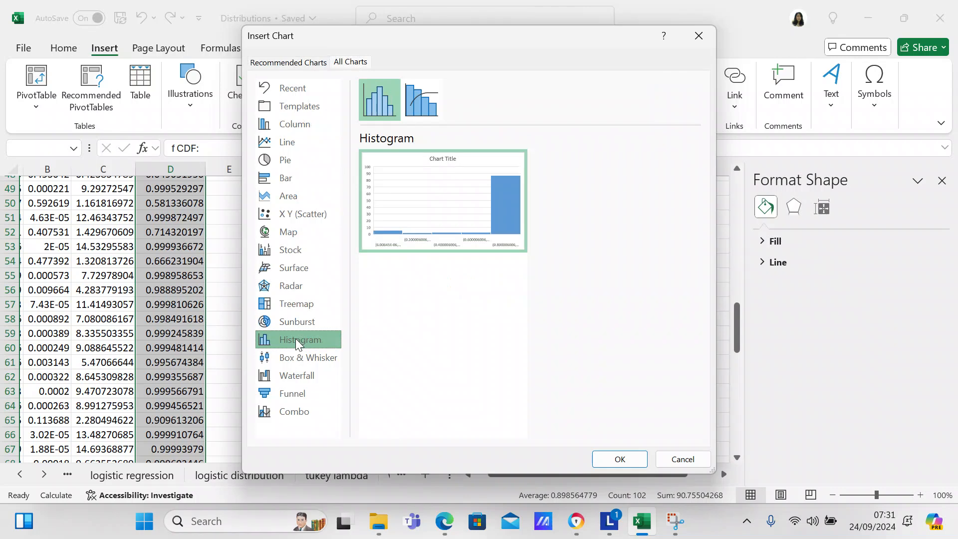
pyautogui.click(614, 458)
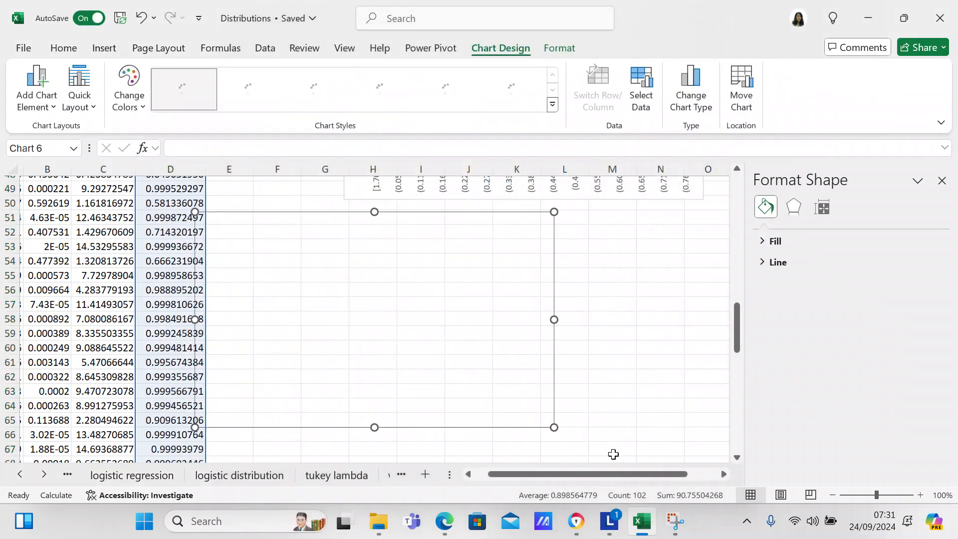
pyautogui.moveTo(432, 224); pyautogui.dragTo(568, 244)
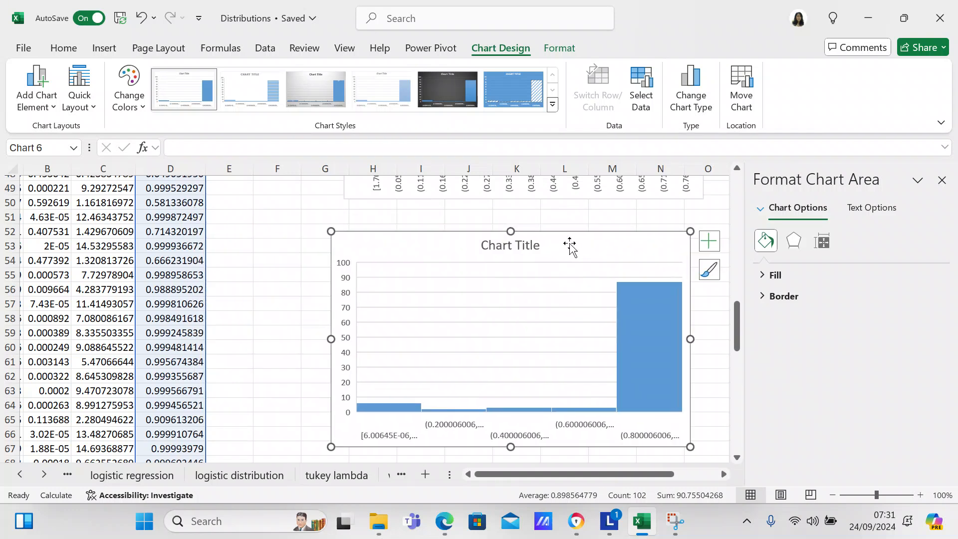
# - Title the histogram of the f CDF column "f CDF"
pyautogui.click(525, 242)
pyautogui.click(540, 245)
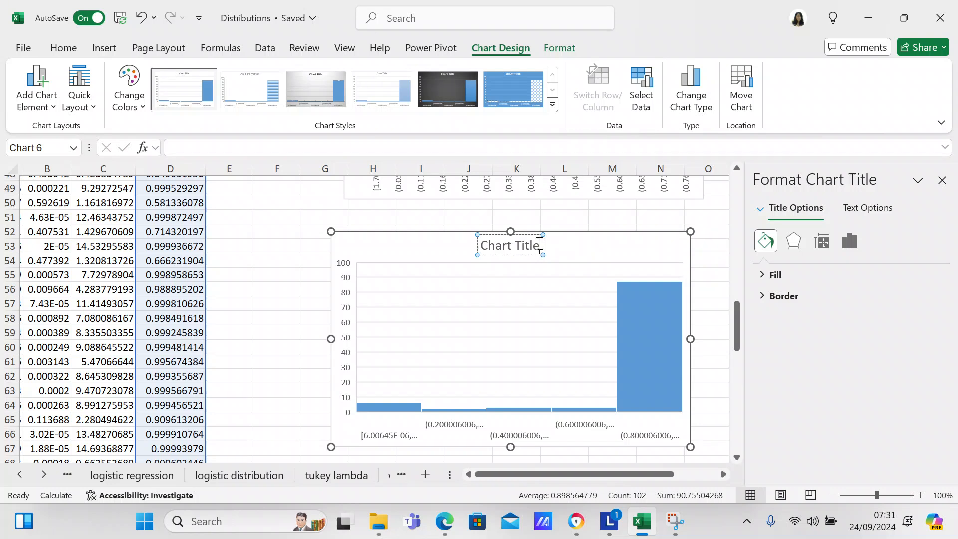
pyautogui.press('BackSpace')
pyautogui.press('BackSpace')
pyautogui.press('BackSpace')
pyautogui.press('BackSpace')
pyautogui.press('BackSpace')
pyautogui.press('BackSpace')
pyautogui.press('BackSpace')
pyautogui.press('BackSpace')
pyautogui.press('BackSpace')
pyautogui.press('BackSpace')
pyautogui.press('BackSpace')
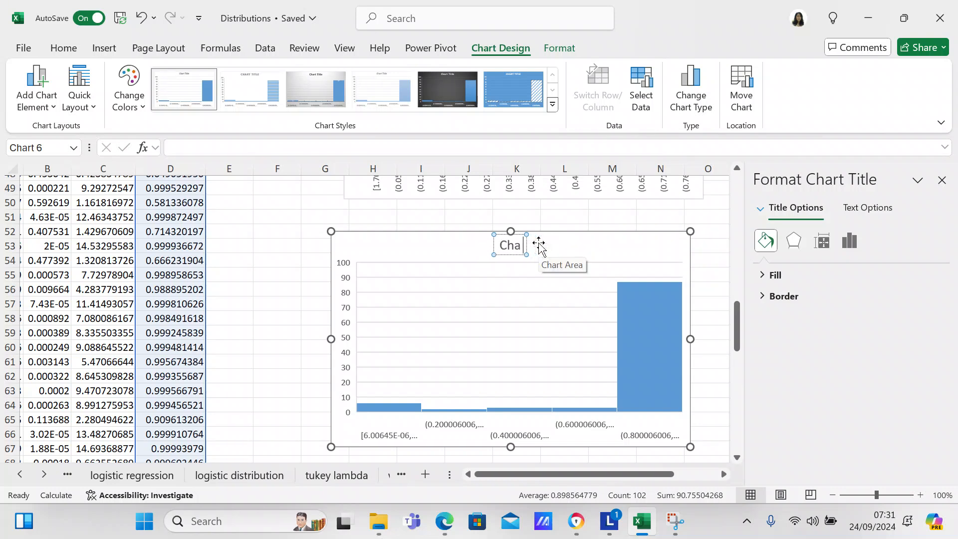
pyautogui.write('f CDF')
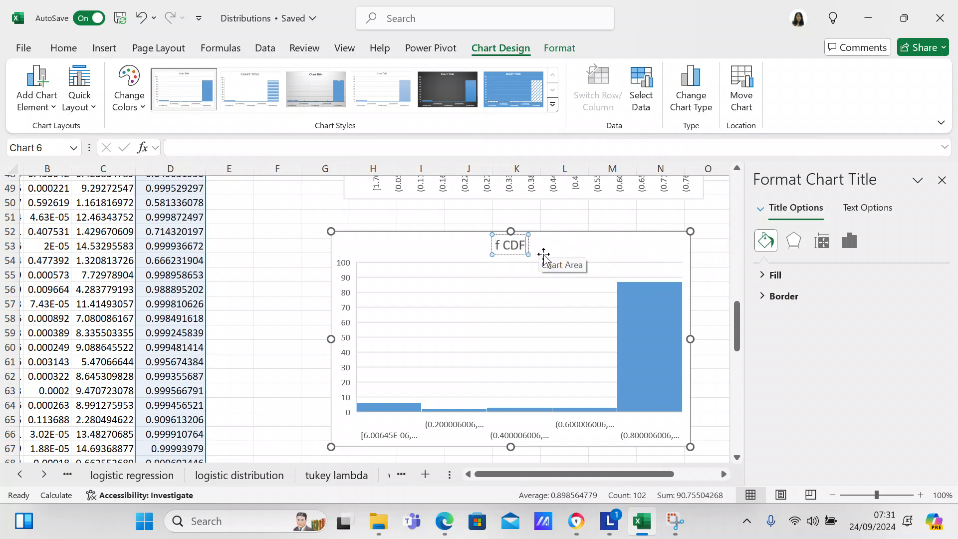
# - Set the horizontal axis of the f CDF histogram to 15 bins
pyautogui.click(634, 331)
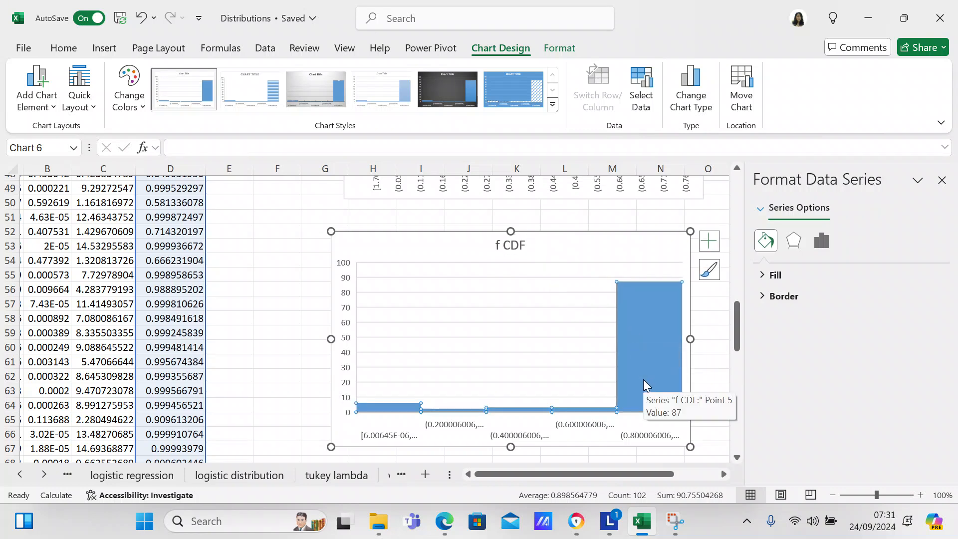
pyautogui.scroll(1, 643, 375)
pyautogui.hscroll(-1, 643, 375)
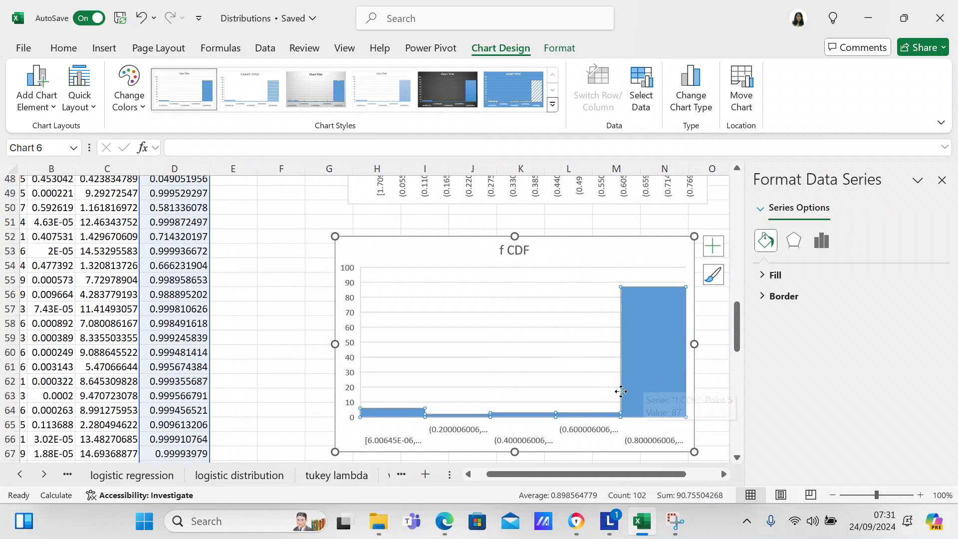
pyautogui.rightClick(654, 406)
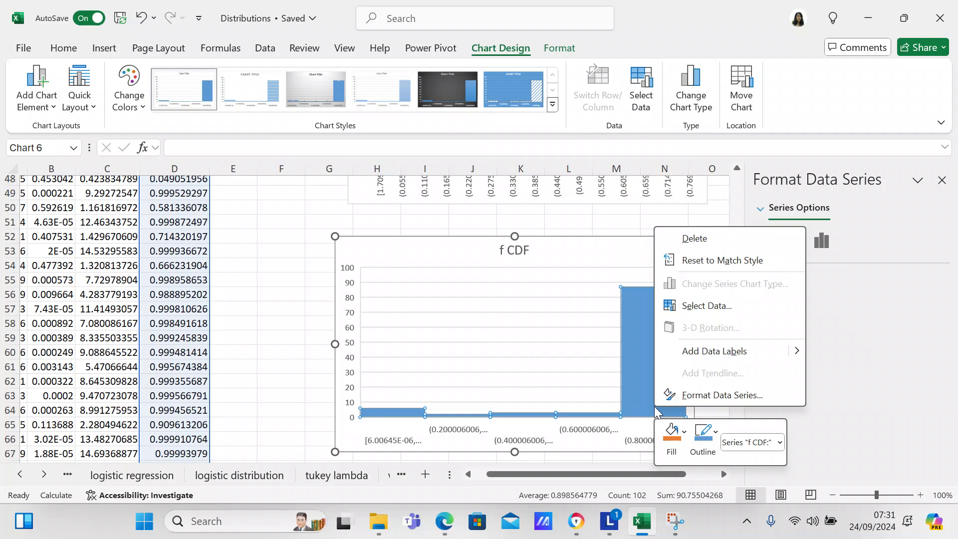
pyautogui.click(683, 393)
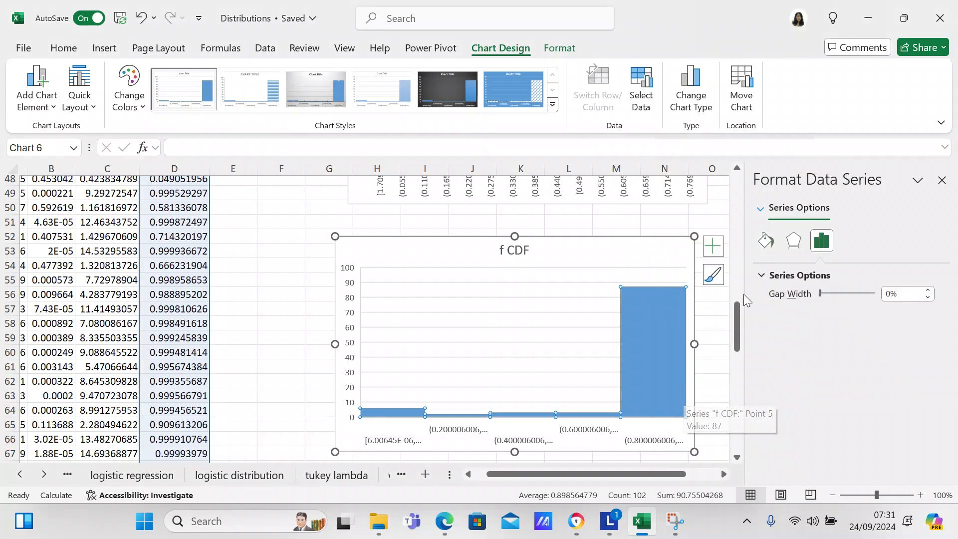
pyautogui.click(762, 208)
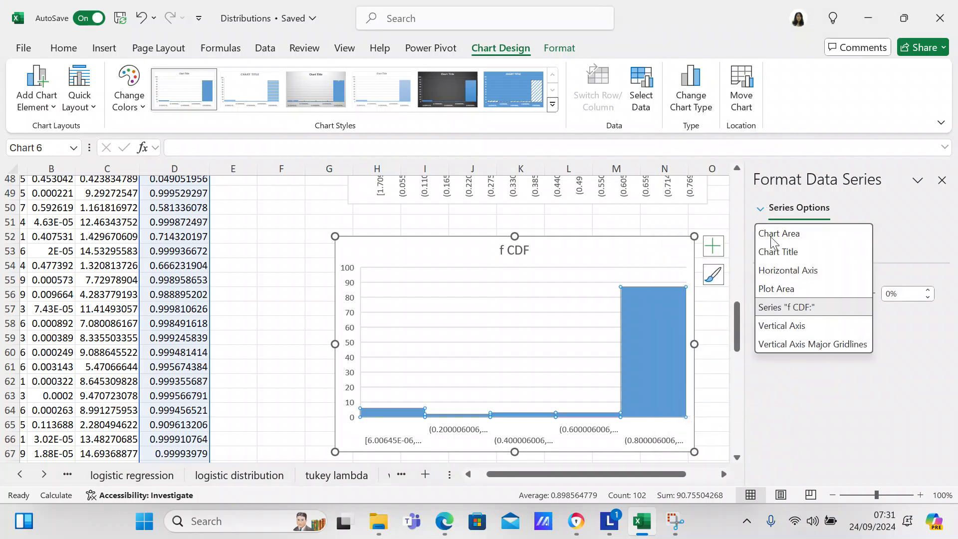
pyautogui.click(773, 264)
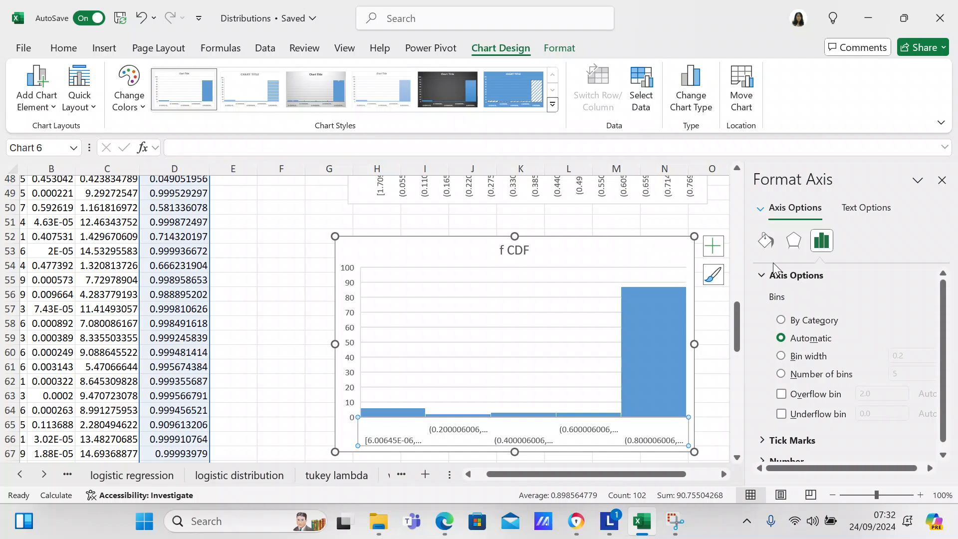
pyautogui.click(782, 374)
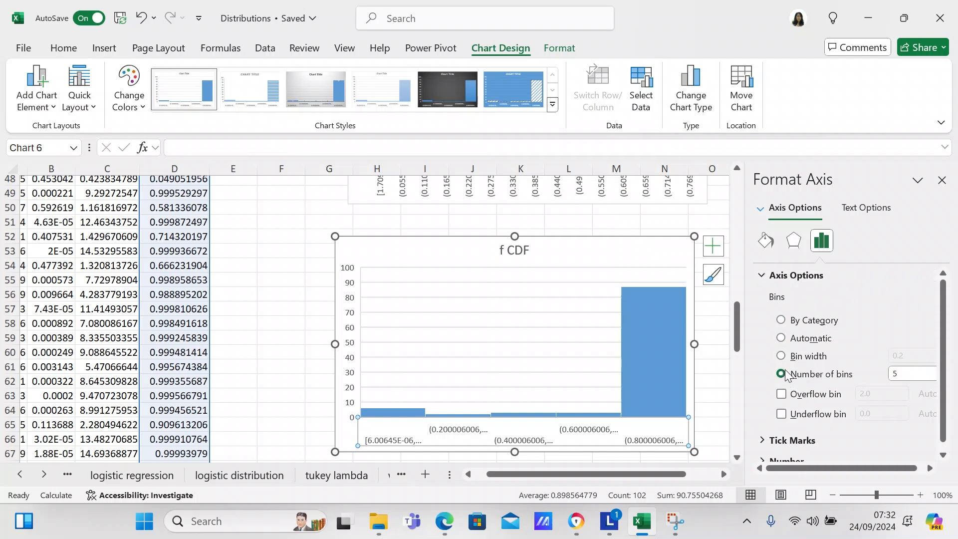
pyautogui.click(913, 374)
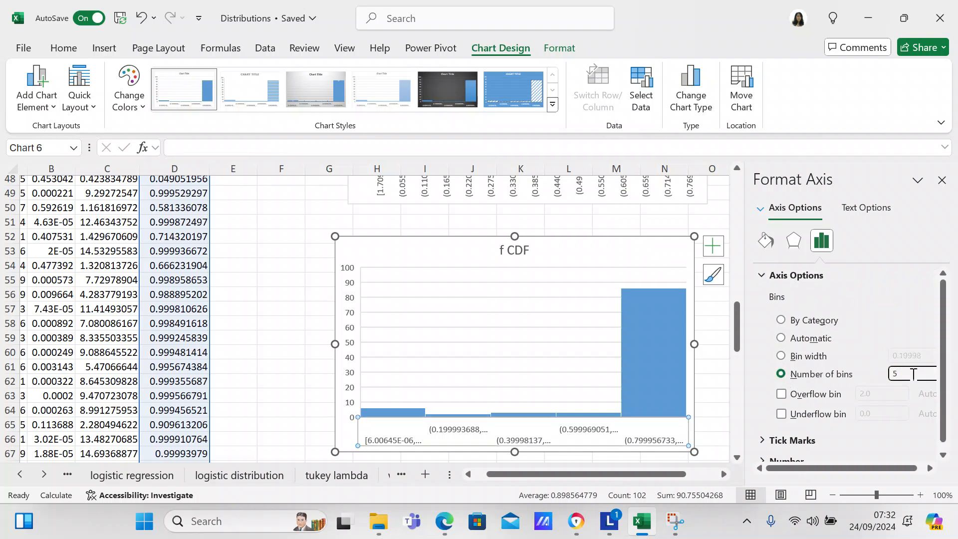
pyautogui.press('Return')
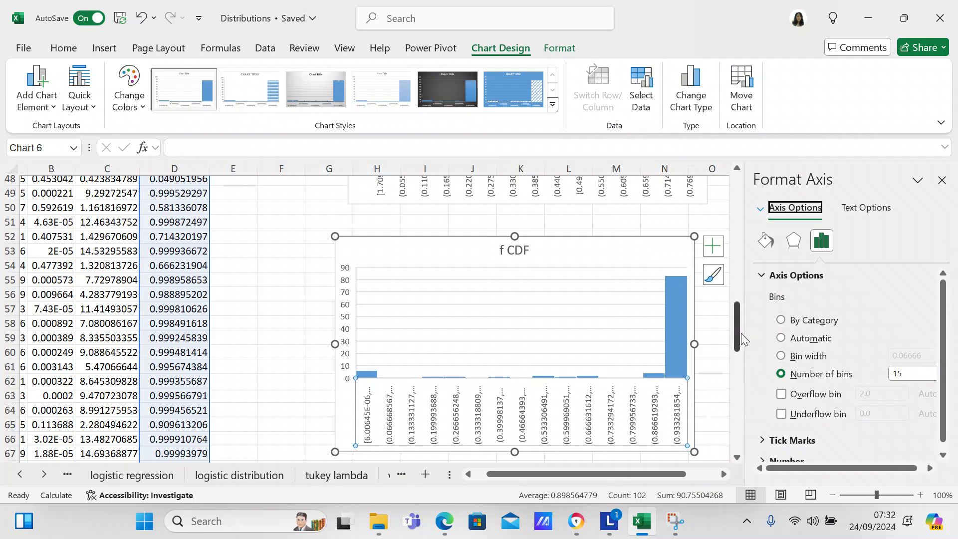
# - Close the axis formatting pane, shift the f CDF histogram slightly to align it under the f PDF histogram, and select cell F14
pyautogui.moveTo(741, 336)
pyautogui.mouseDown()
pyautogui.moveTo(732, 289)
pyautogui.moveTo(729, 333)
pyautogui.mouseUp()
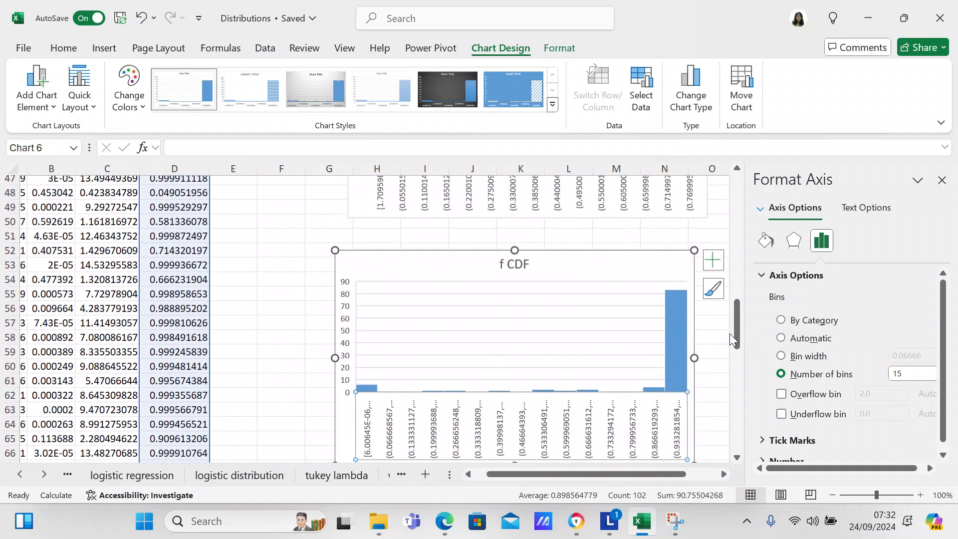
pyautogui.click(942, 180)
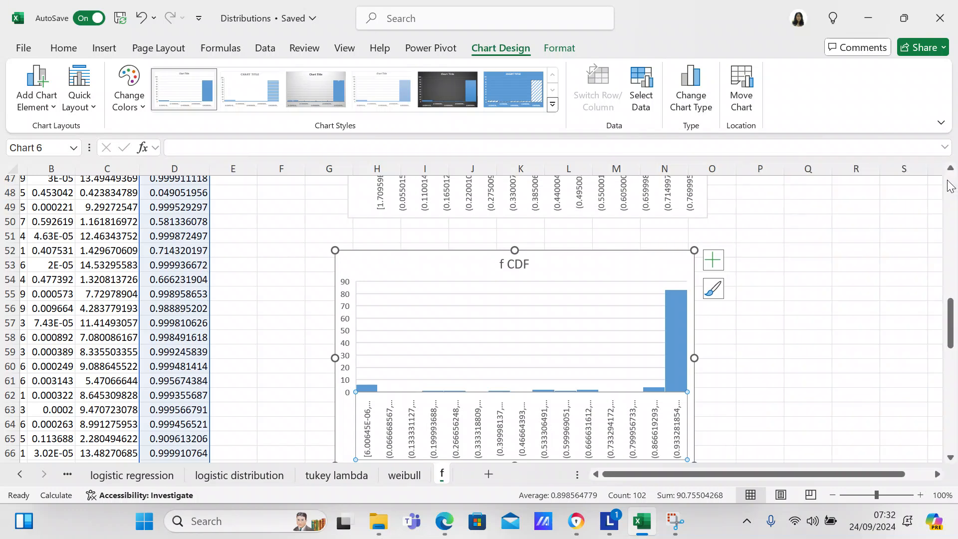
pyautogui.click(645, 260)
pyautogui.moveTo(644, 259); pyautogui.dragTo(660, 259)
pyautogui.moveTo(952, 331); pyautogui.dragTo(950, 154)
pyautogui.click(262, 368)
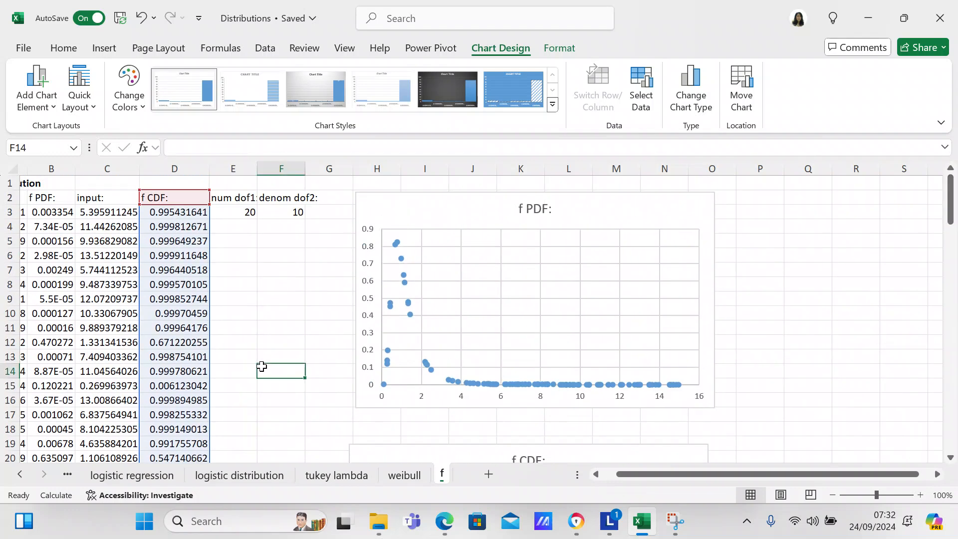